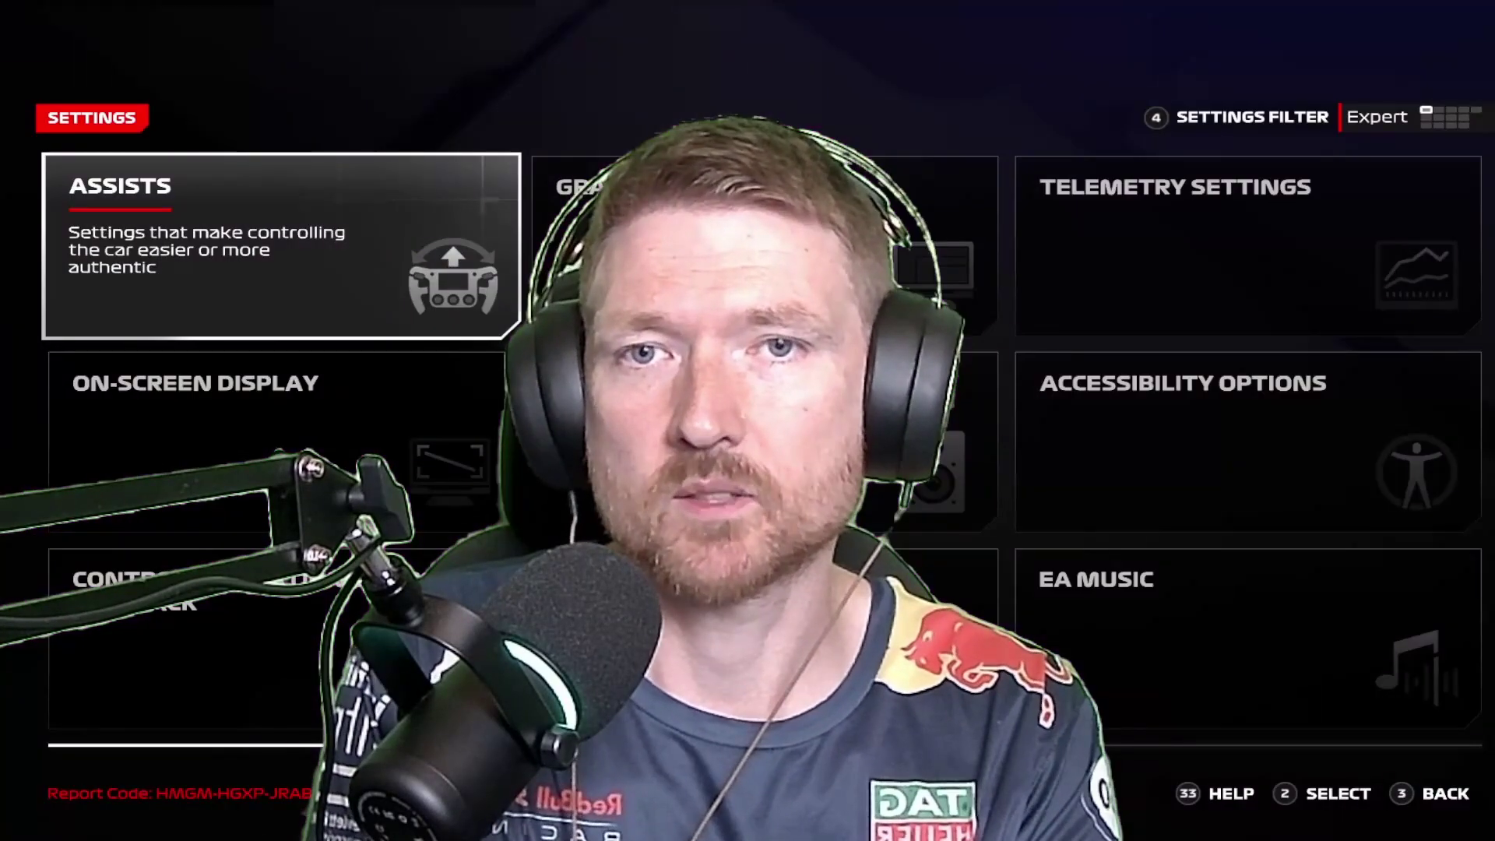
- Open the graphics settings' Video Mode page and review the resolution, display mode, anti-aliasing and dynamic resolution options
{"action": "key", "text": "Right"}
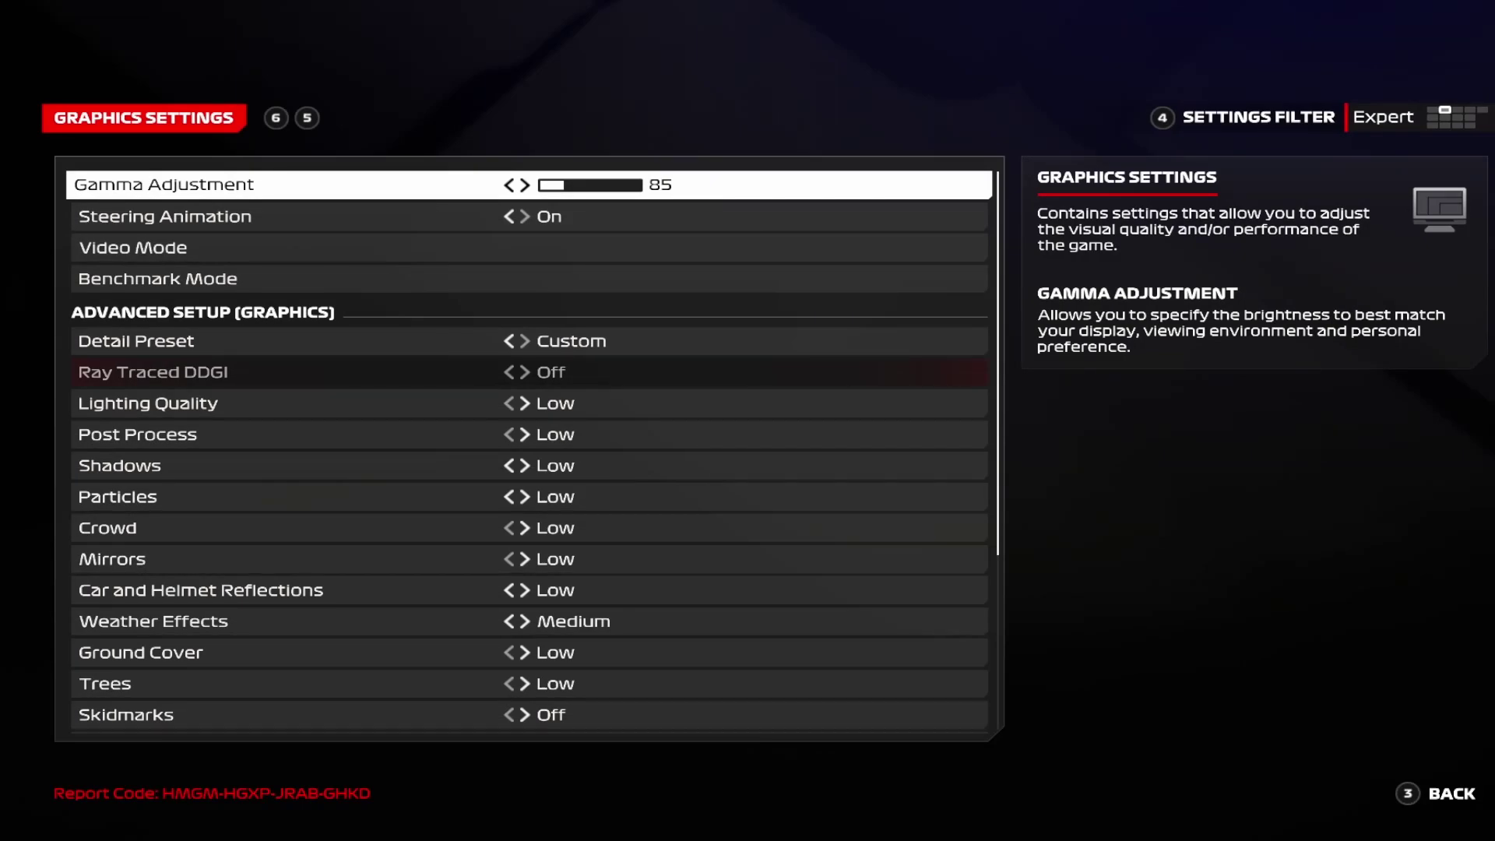
{"action": "key", "text": "Down"}
{"action": "key", "text": "Down"}
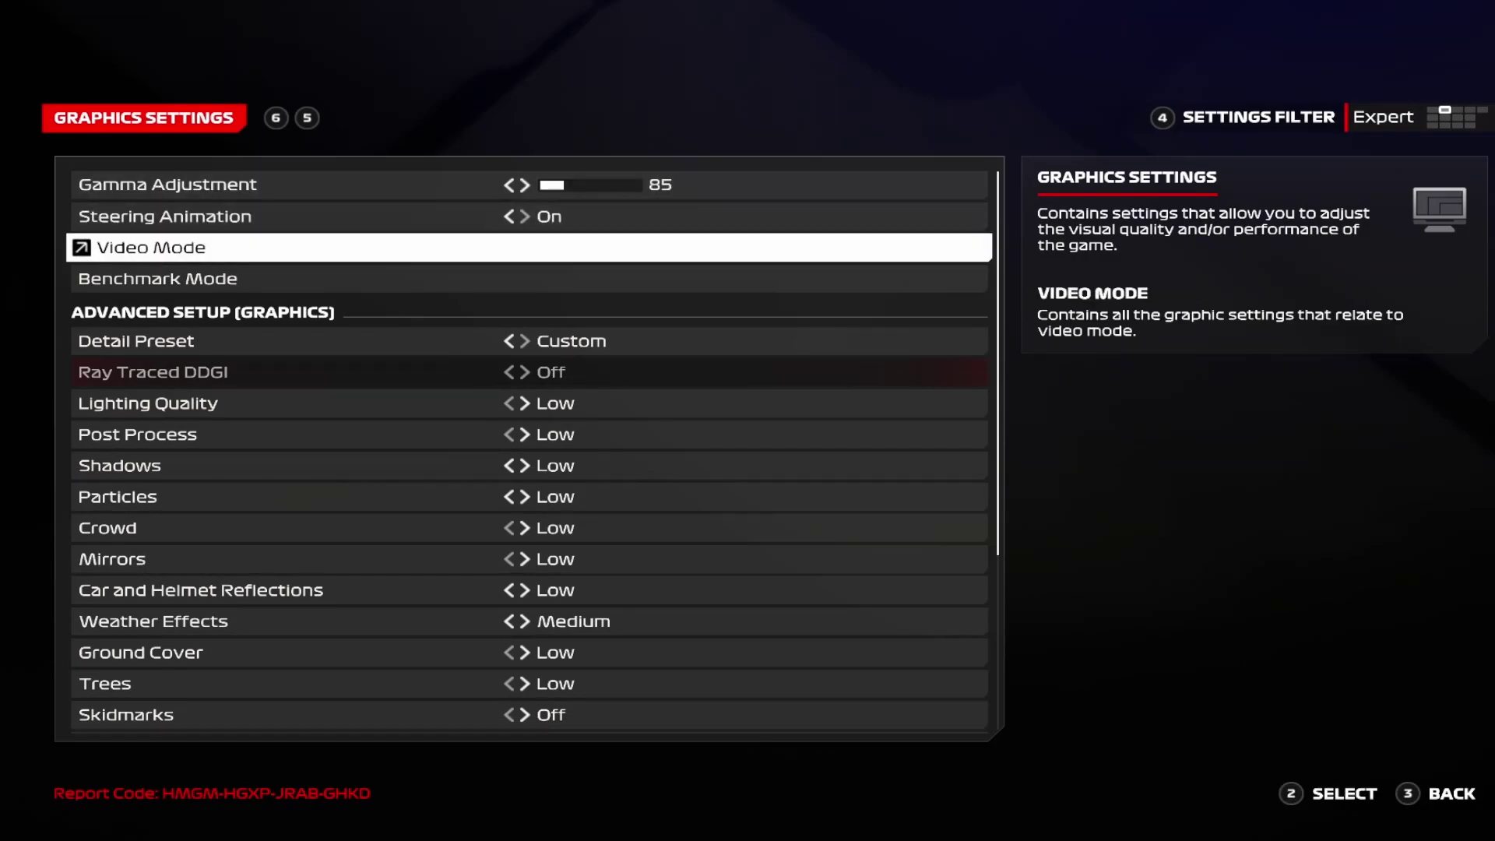
{"action": "key", "text": "Return"}
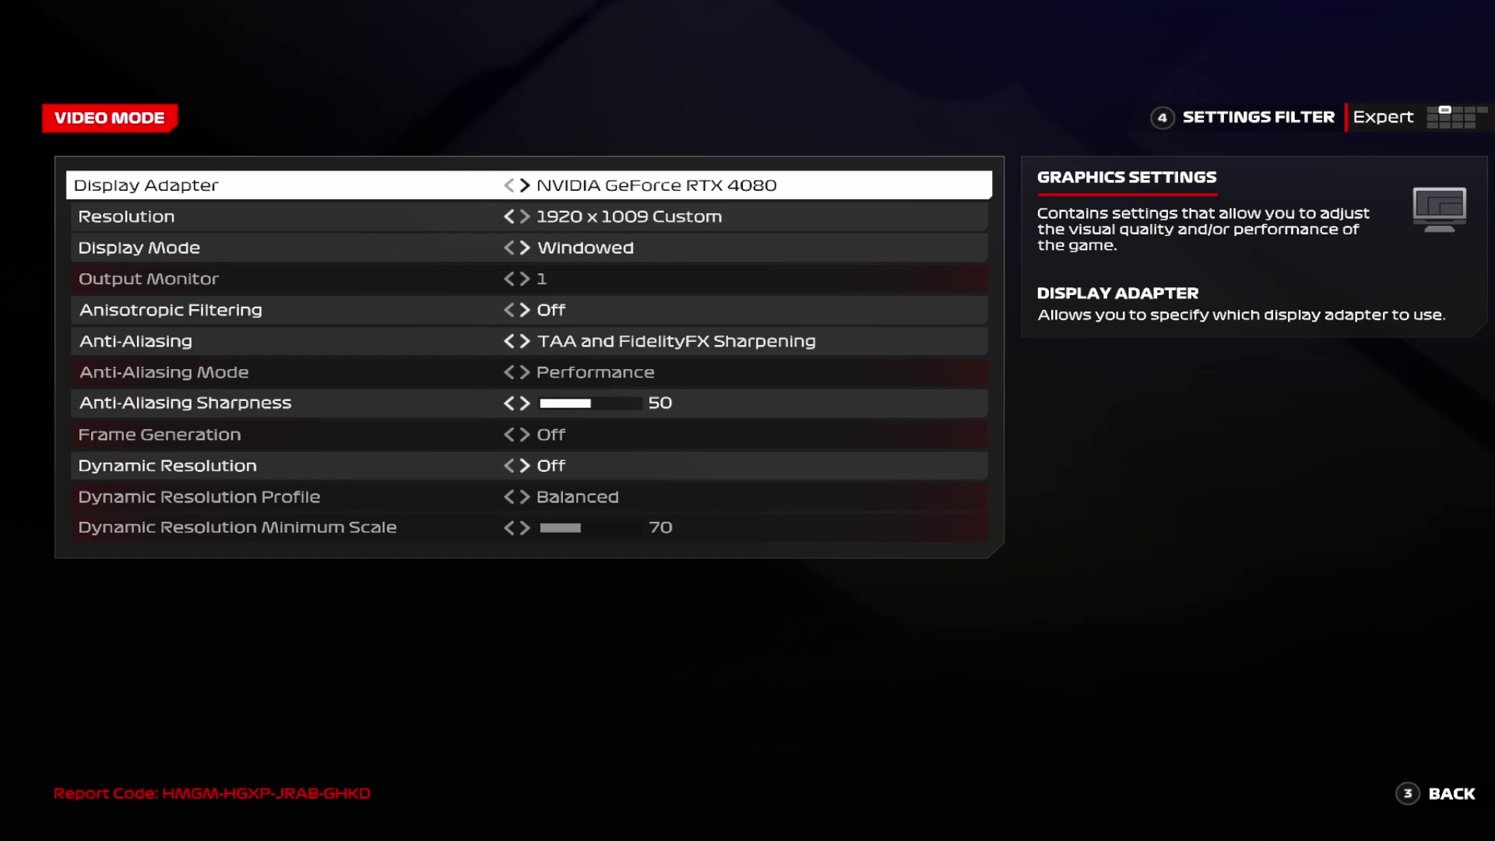
{"action": "key", "text": "Down"}
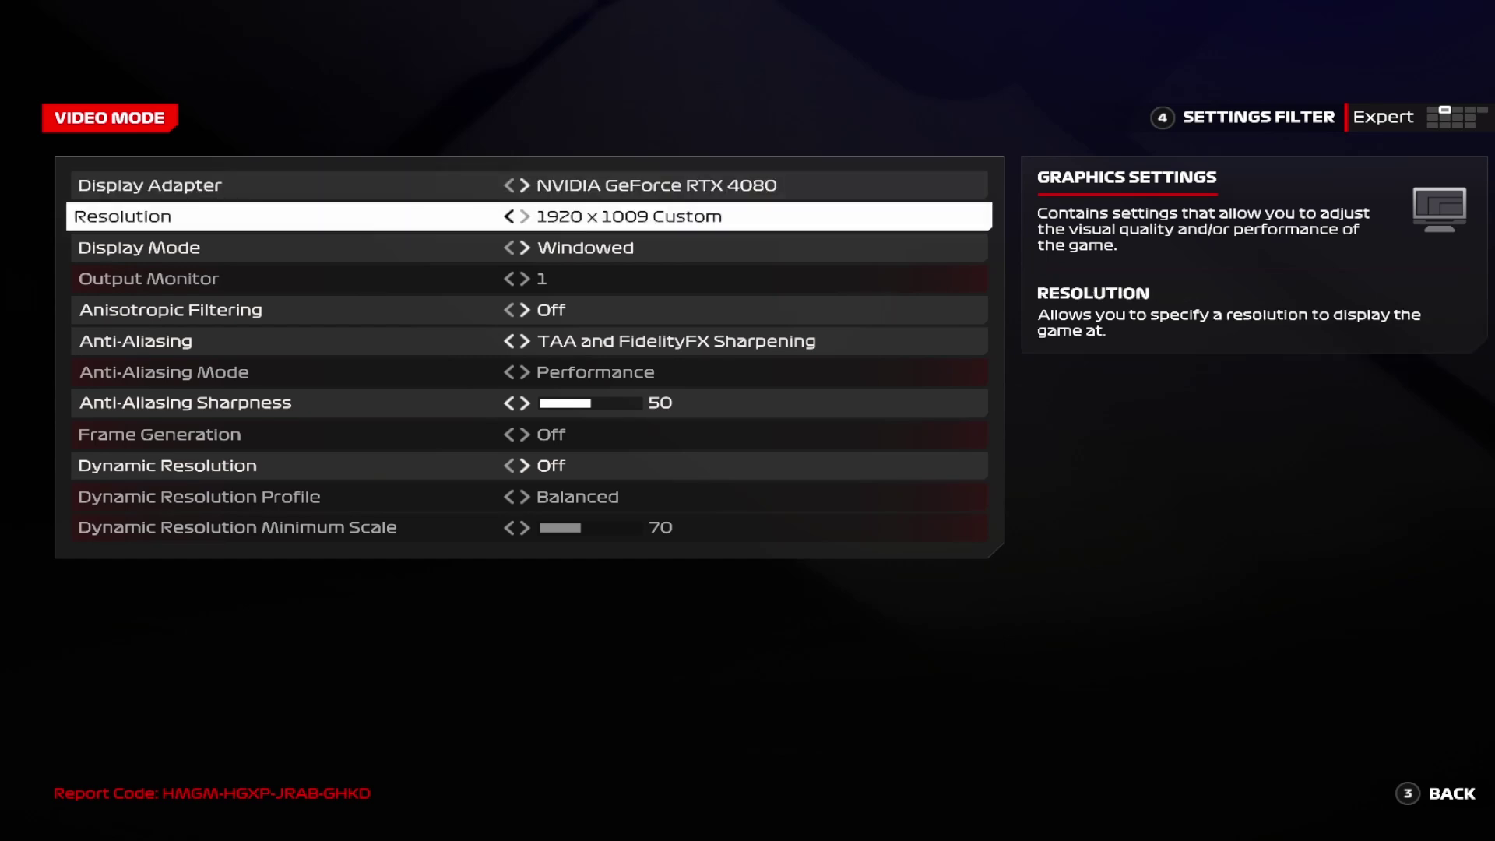
{"action": "key", "text": "Down"}
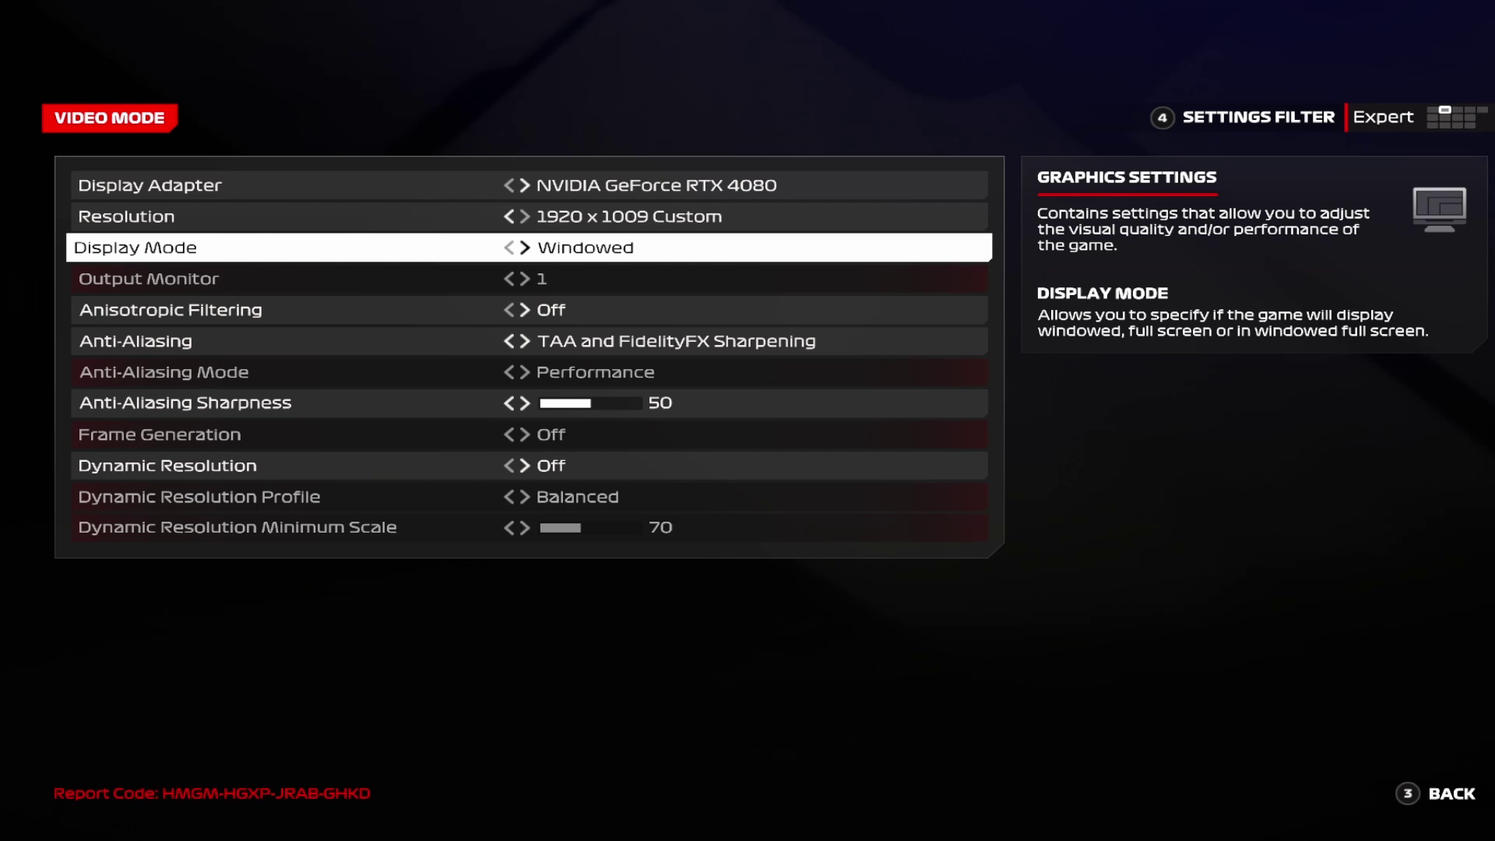
{"action": "key", "text": "Down"}
{"action": "key", "text": "Down"}
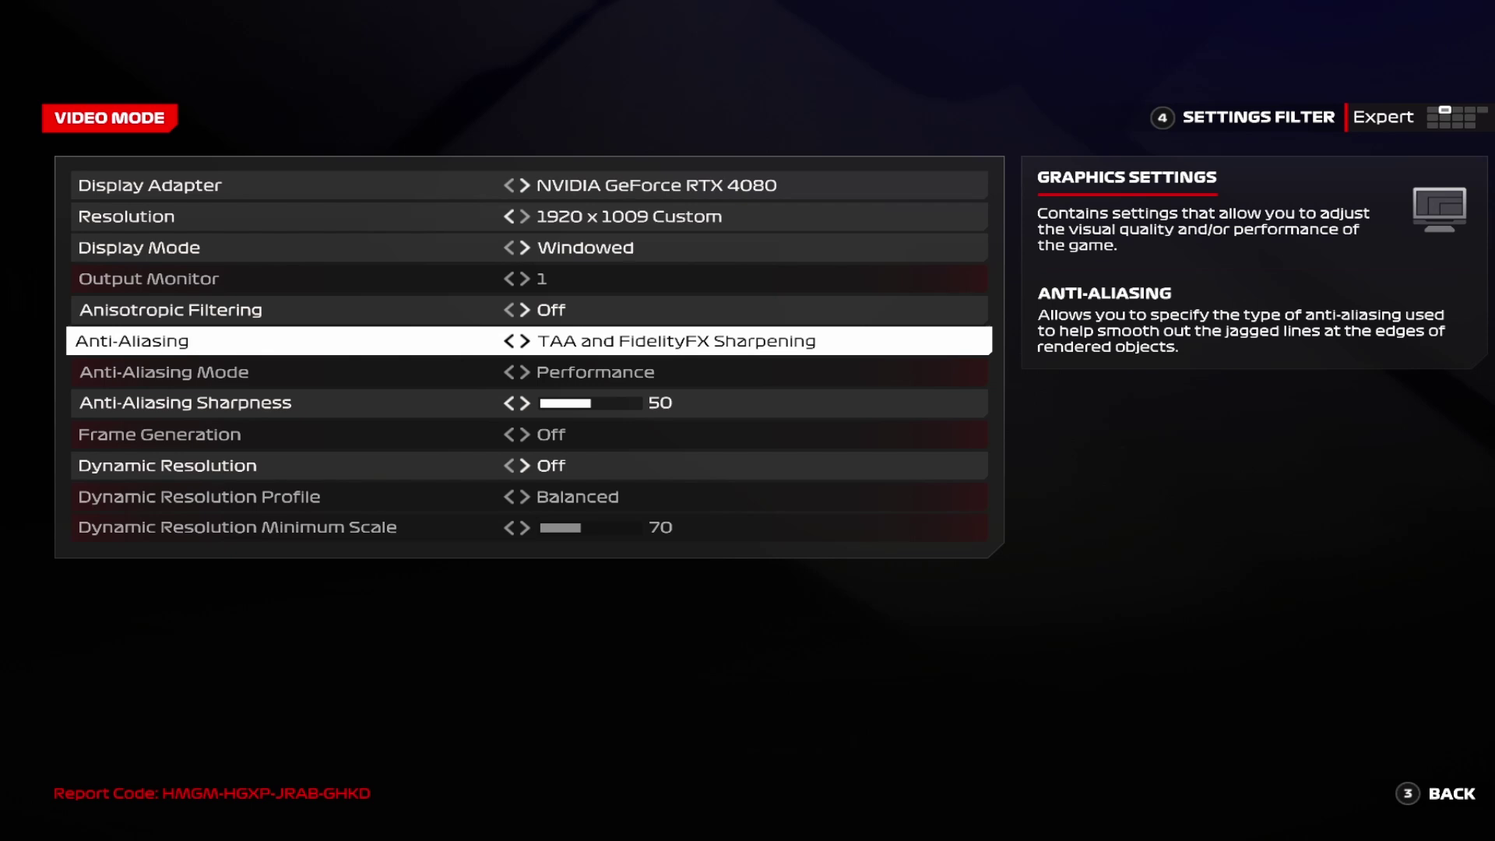
{"action": "key", "text": "Down"}
{"action": "key", "text": "Down"}
{"action": "key", "text": "Down"}
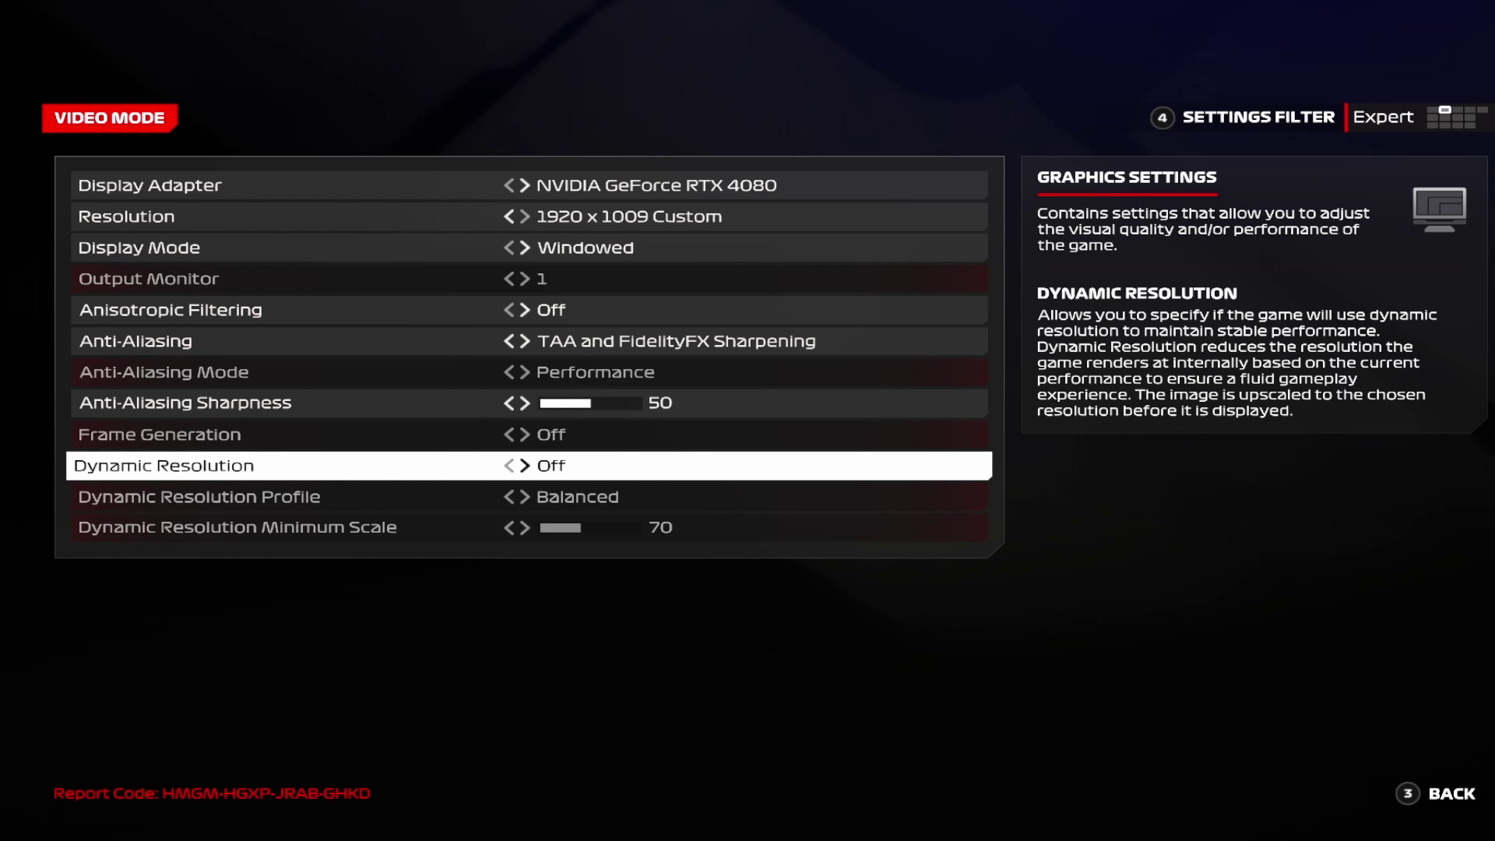
{"action": "key", "text": "Escape"}
- Set the graphics Detail Preset to VR Low
{"action": "key", "text": "Down"}
{"action": "key", "text": "Down"}
{"action": "key", "text": "Down"}
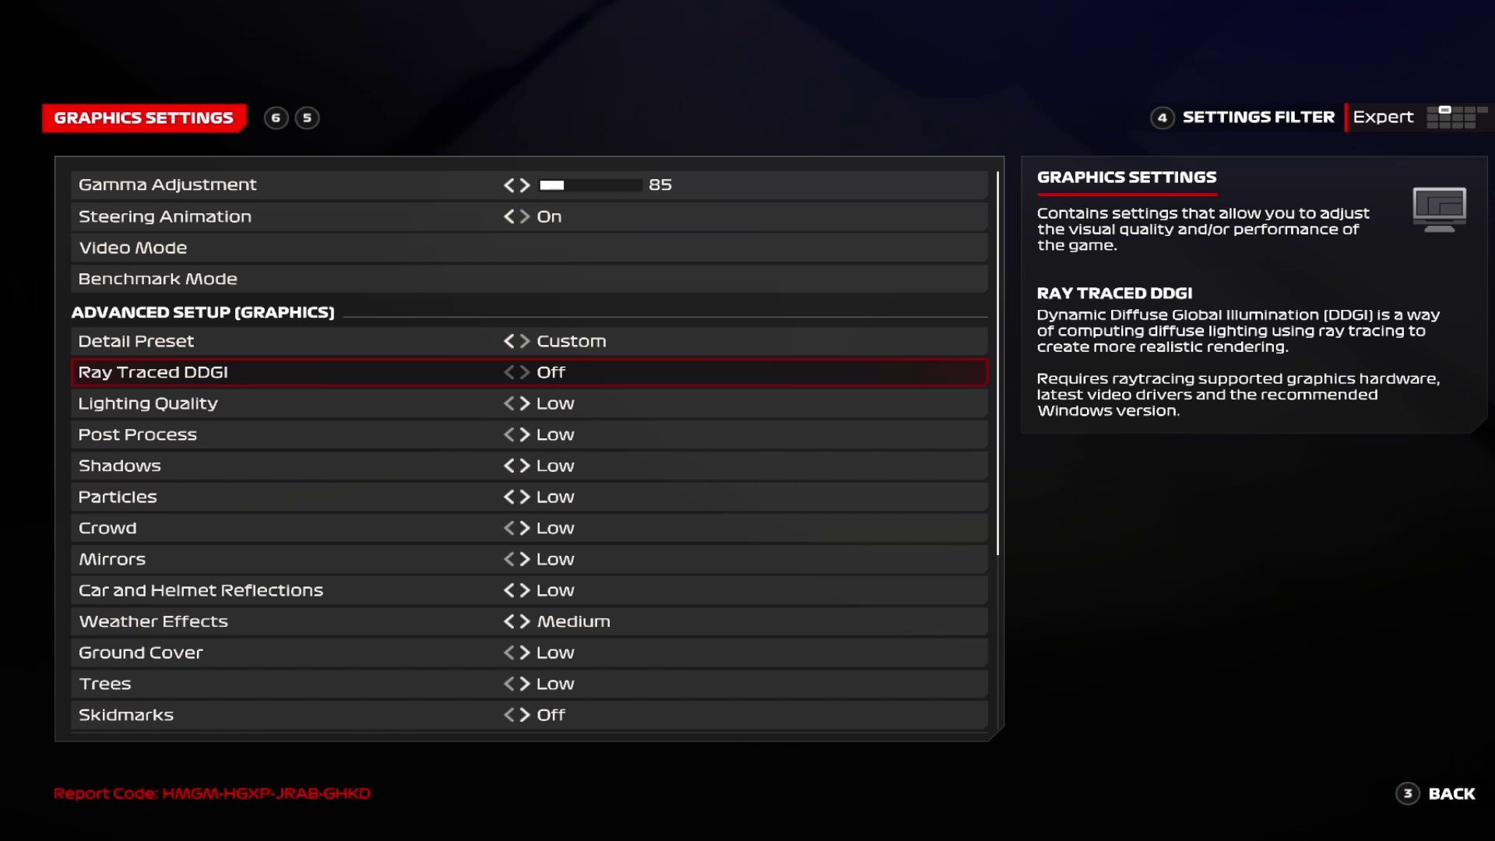
{"action": "key", "text": "Up"}
{"action": "key", "text": "Left"}
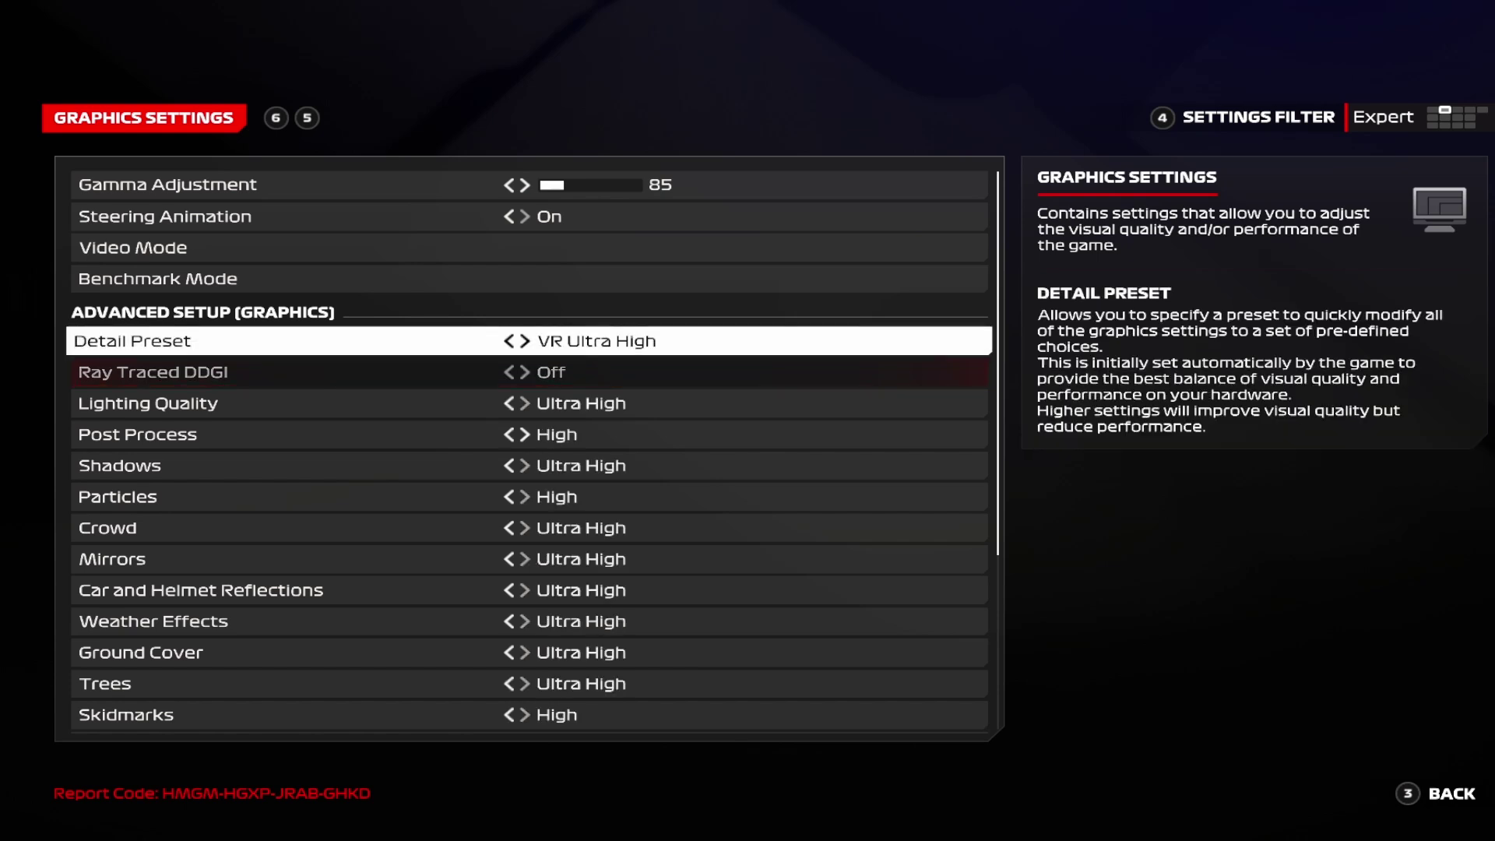
{"action": "key", "text": "Left"}
{"action": "key", "text": "Left"}
{"action": "key", "text": "Left"}
- Set Particles to Off in the advanced graphics setup
{"action": "key", "text": "Down"}
{"action": "key", "text": "Down"}
{"action": "key", "text": "Down"}
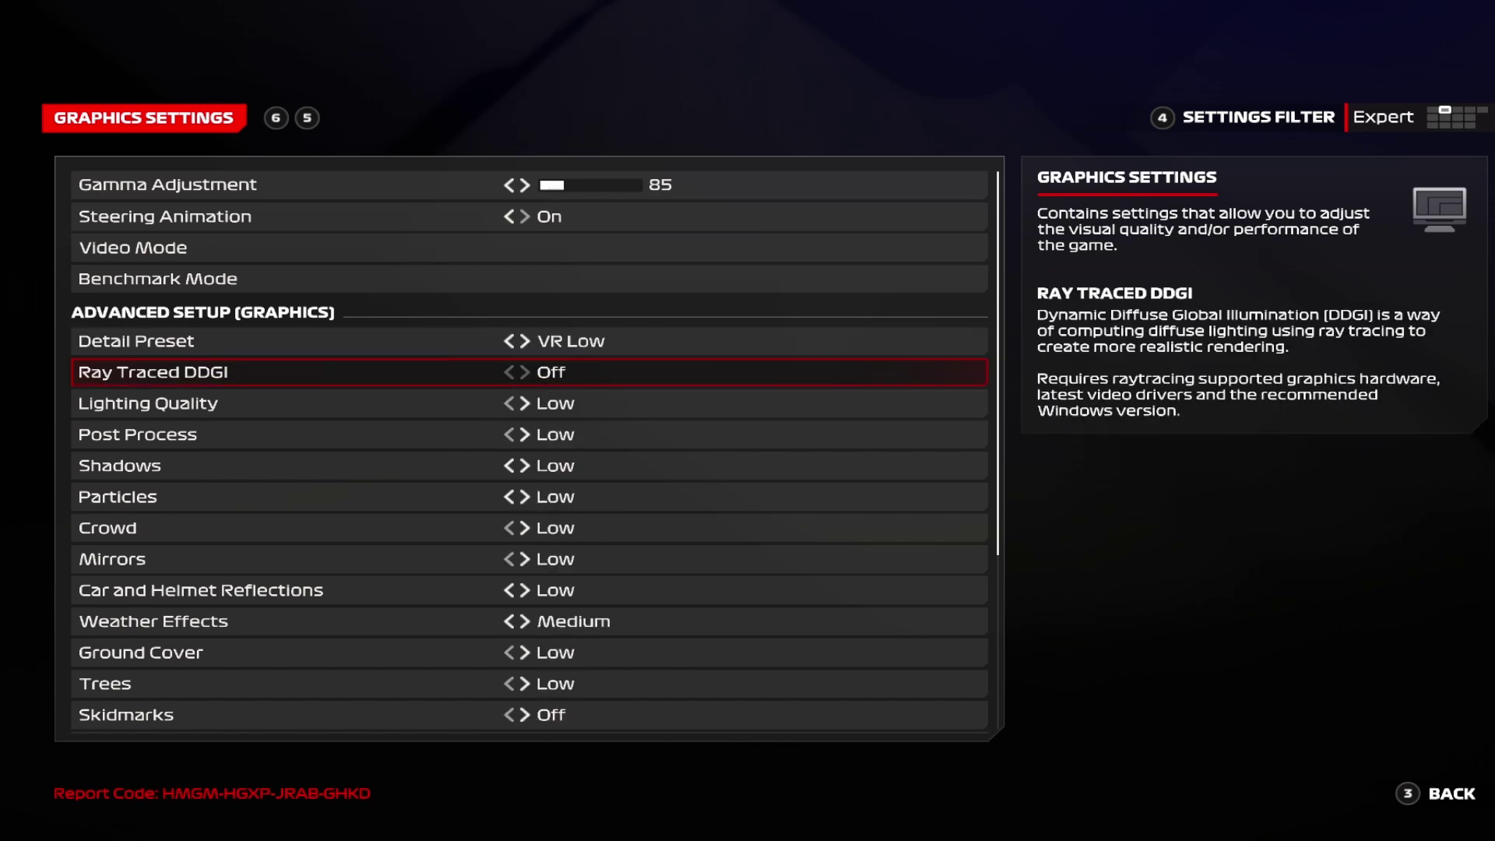
{"action": "key", "text": "Down"}
{"action": "key", "text": "Down"}
{"action": "key", "text": "Down"}
{"action": "key", "text": "Down"}
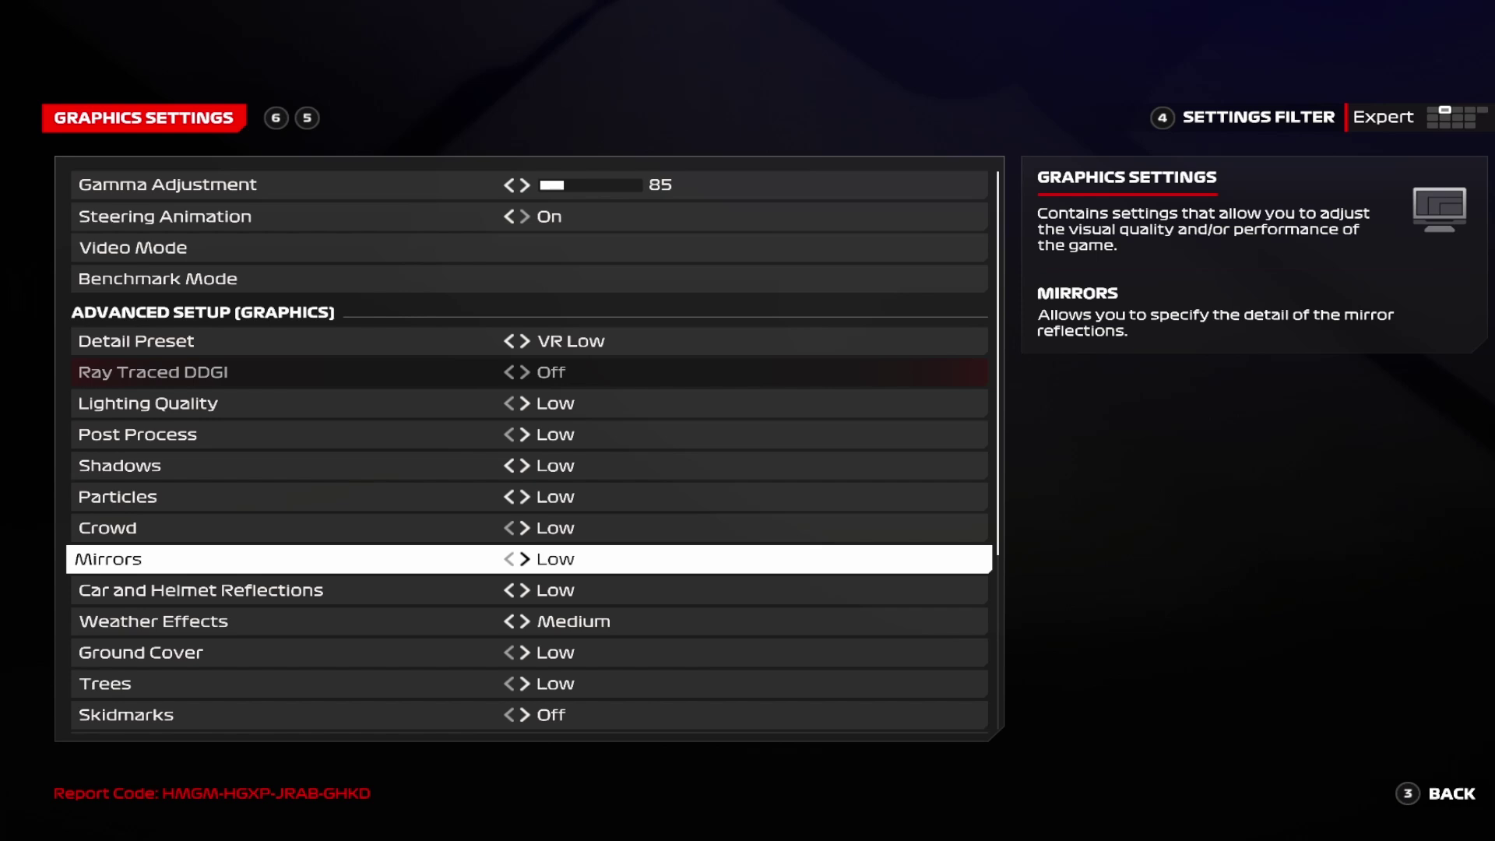
{"action": "key", "text": "Up"}
{"action": "key", "text": "Up"}
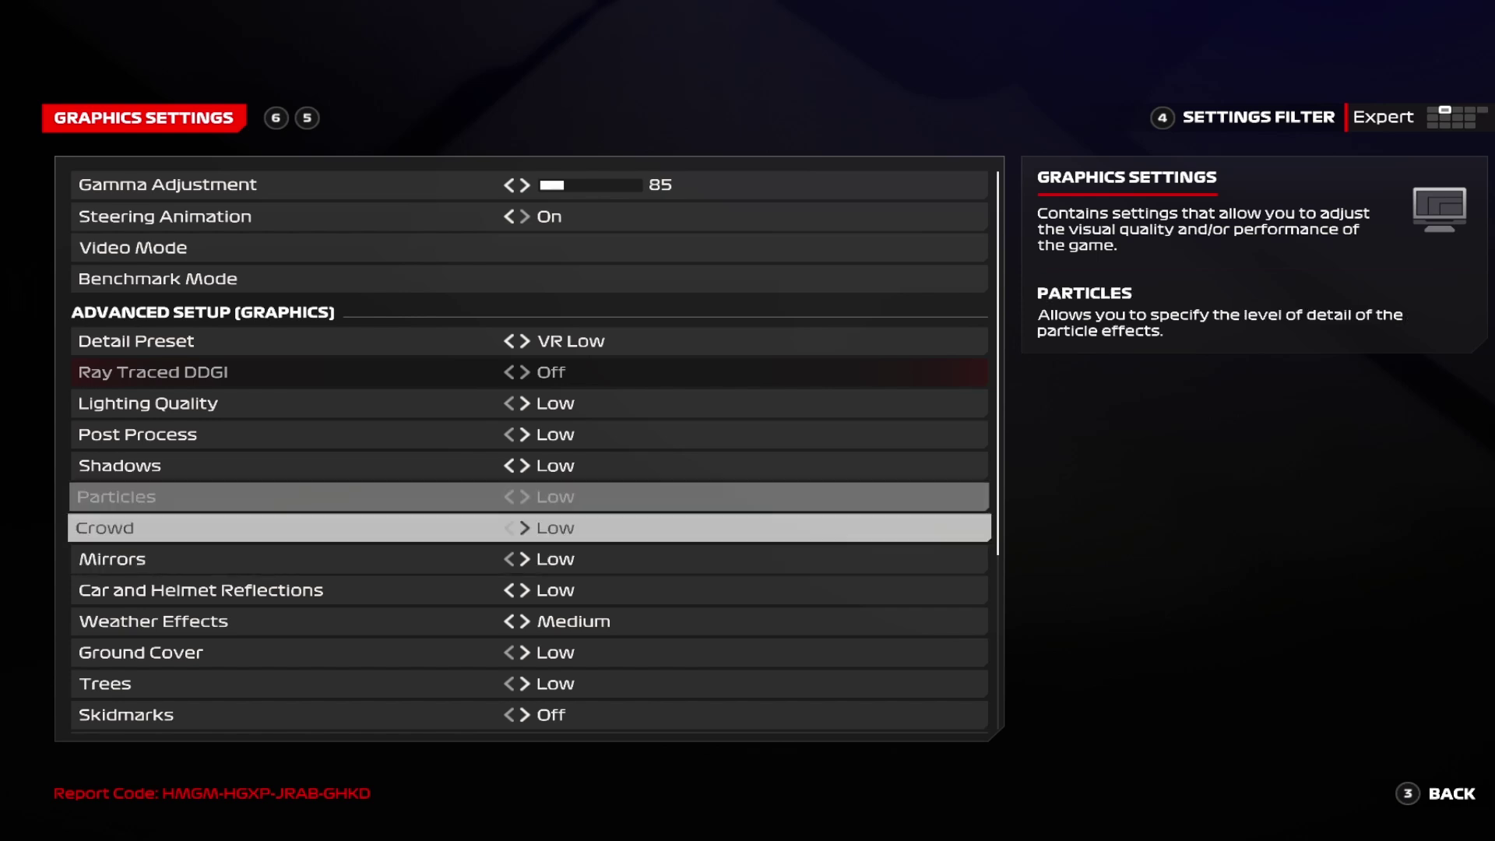
{"action": "key", "text": "Left"}
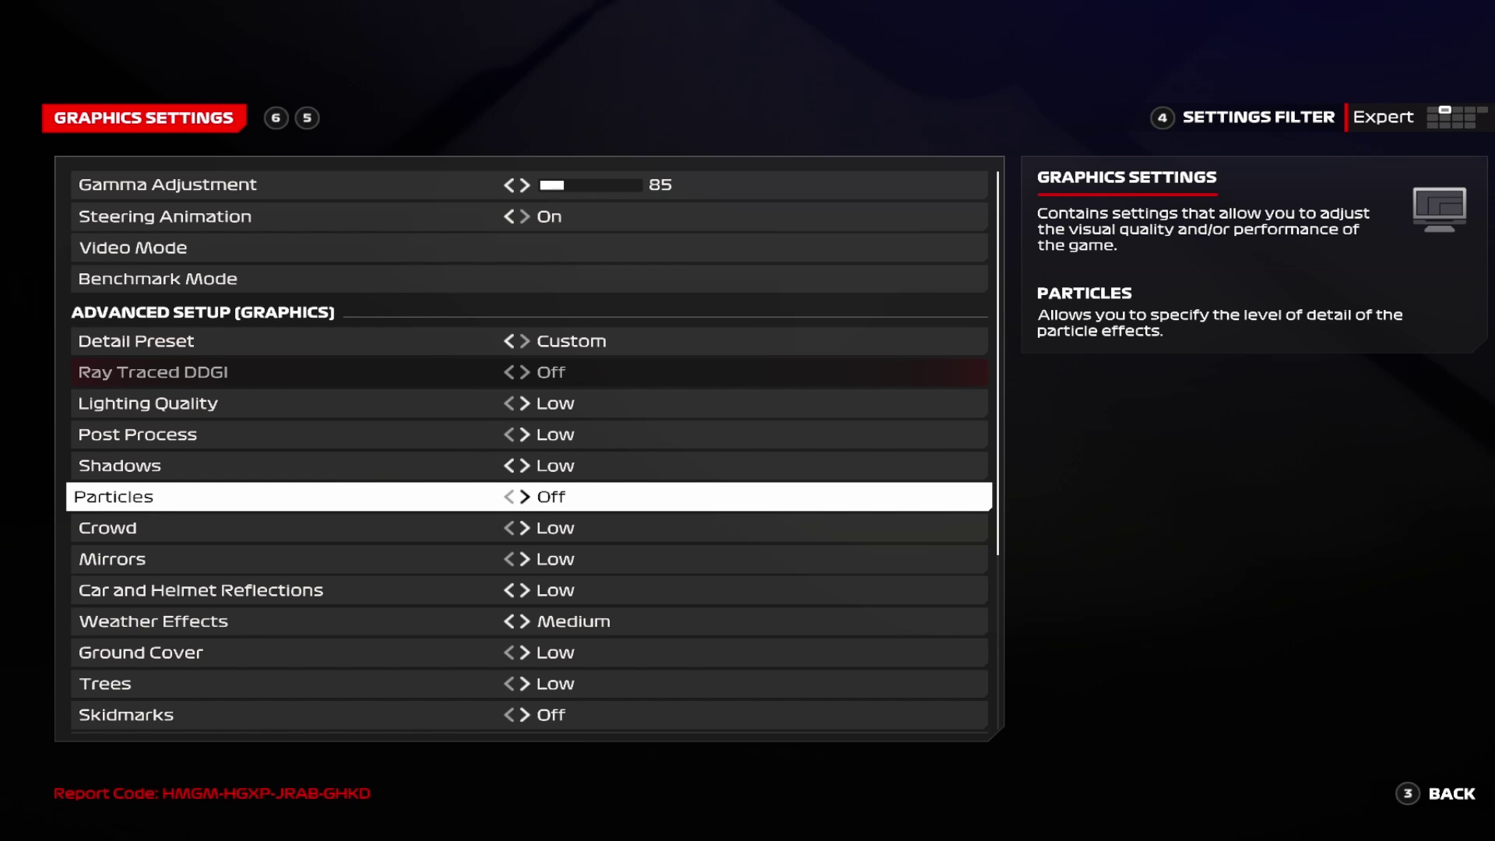
- Change the Detail Preset from Custom back to VR Low, stepping through VR High and VR Medium
{"action": "key", "text": "Up"}
{"action": "key", "text": "Up"}
{"action": "key", "text": "Up"}
{"action": "key", "text": "Up"}
{"action": "key", "text": "Up"}
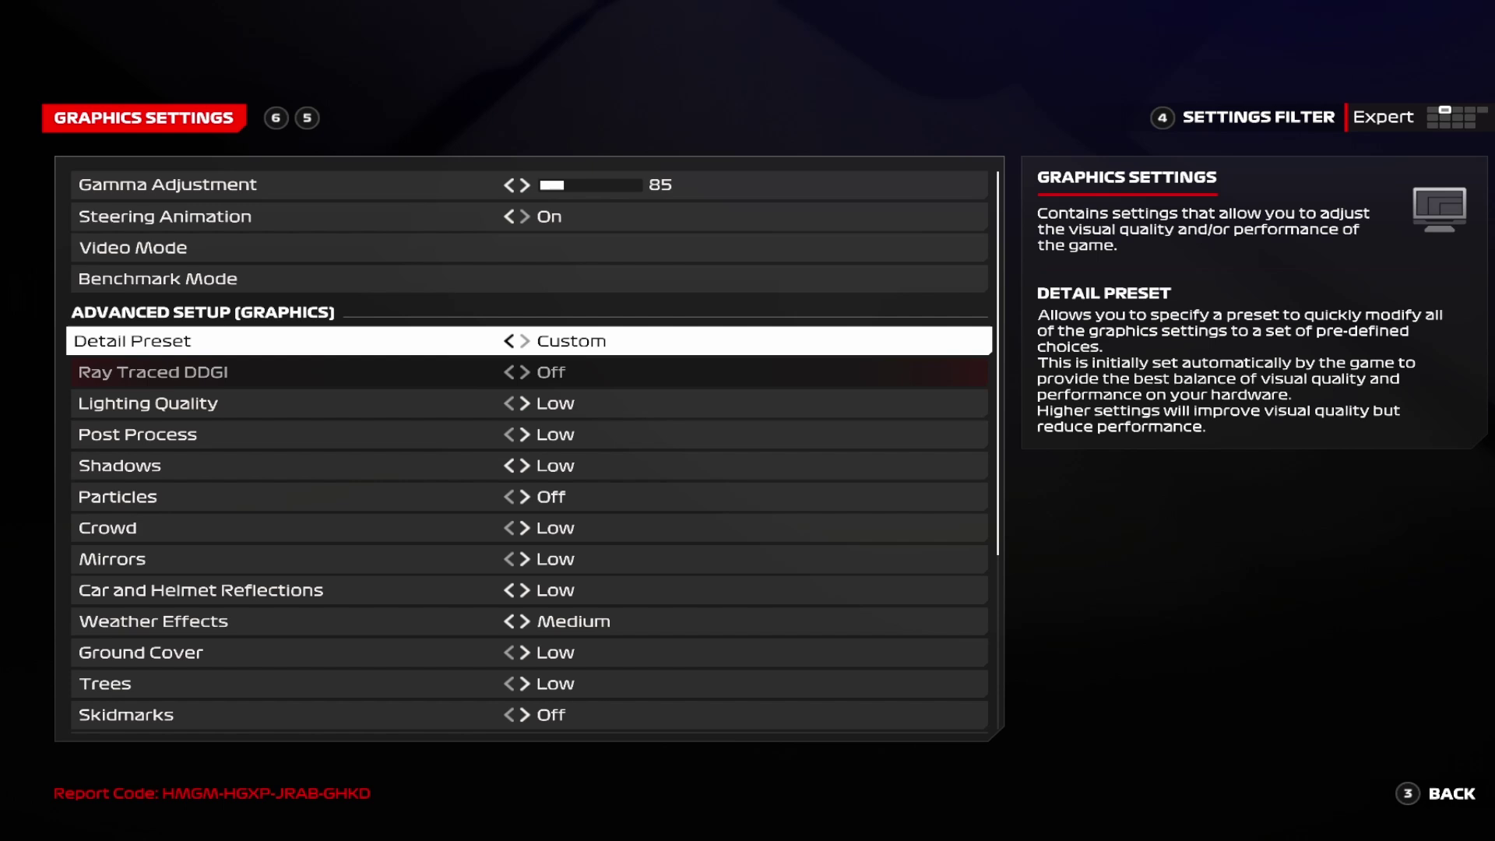
{"action": "key", "text": "Left"}
{"action": "key", "text": "Left"}
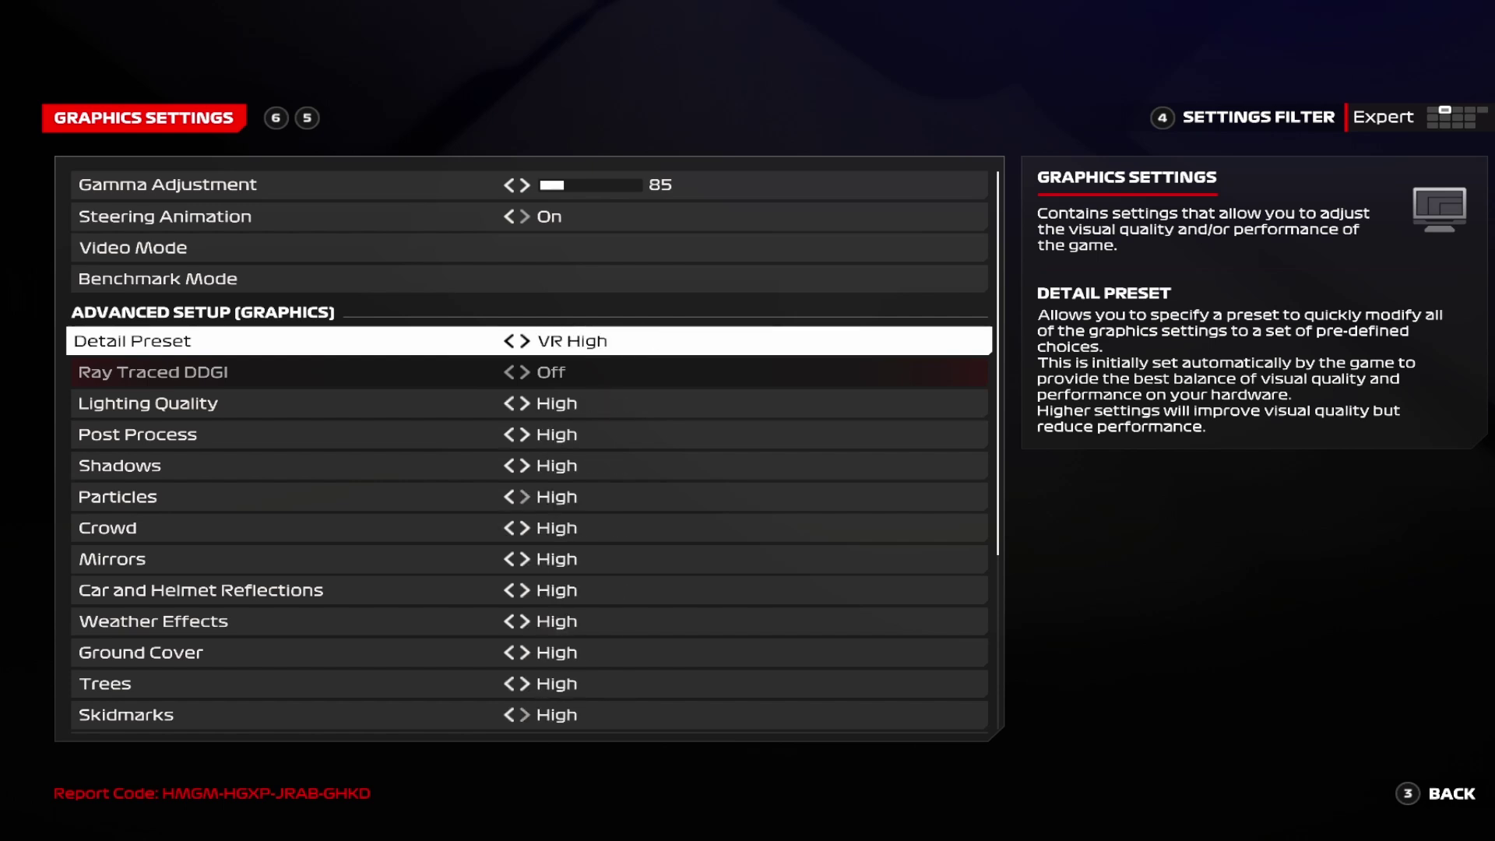
{"action": "key", "text": "Left"}
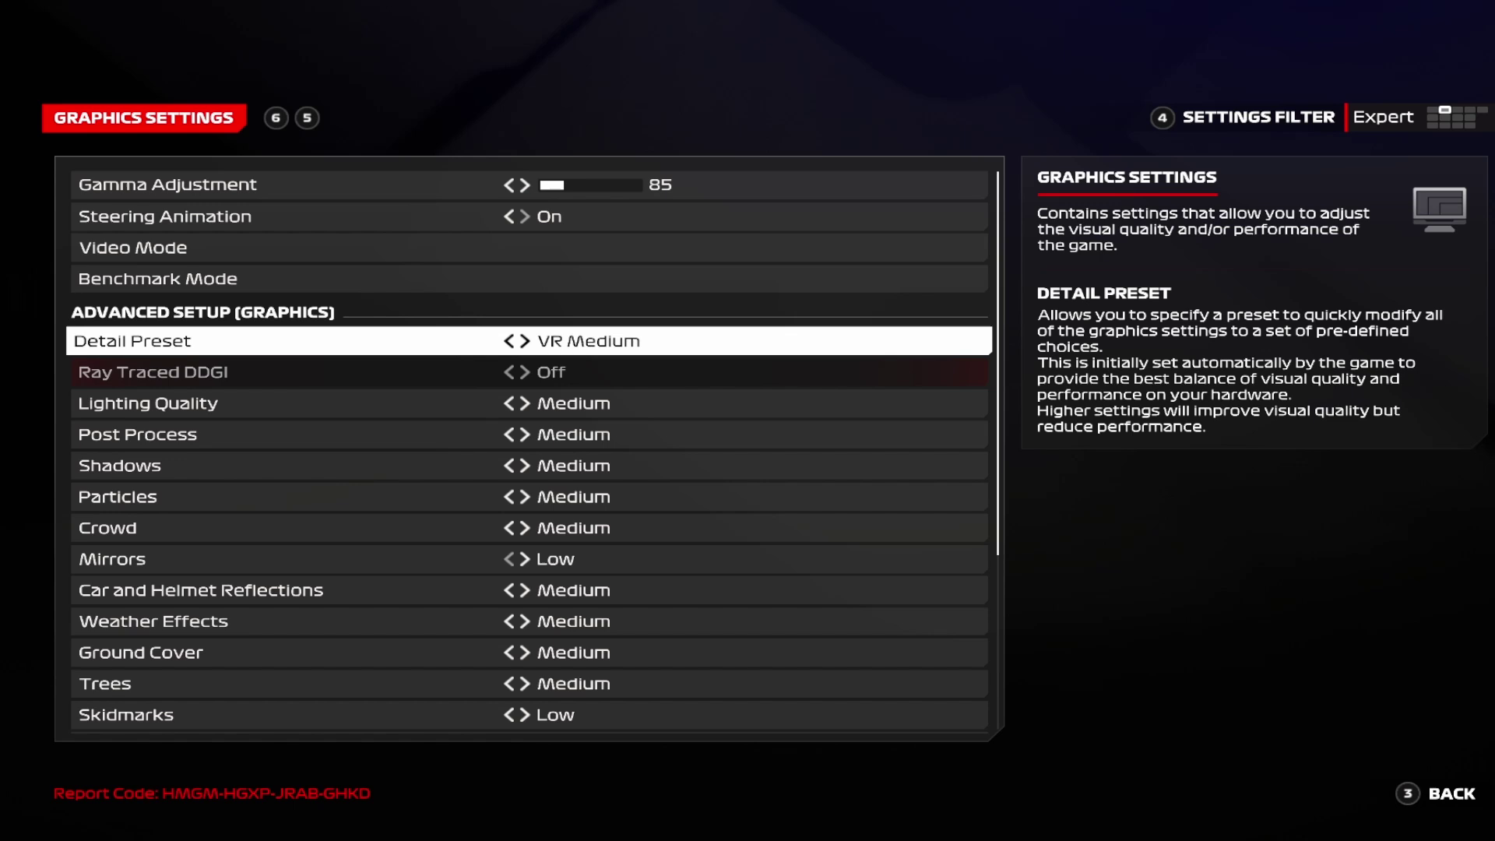
{"action": "key", "text": "Left"}
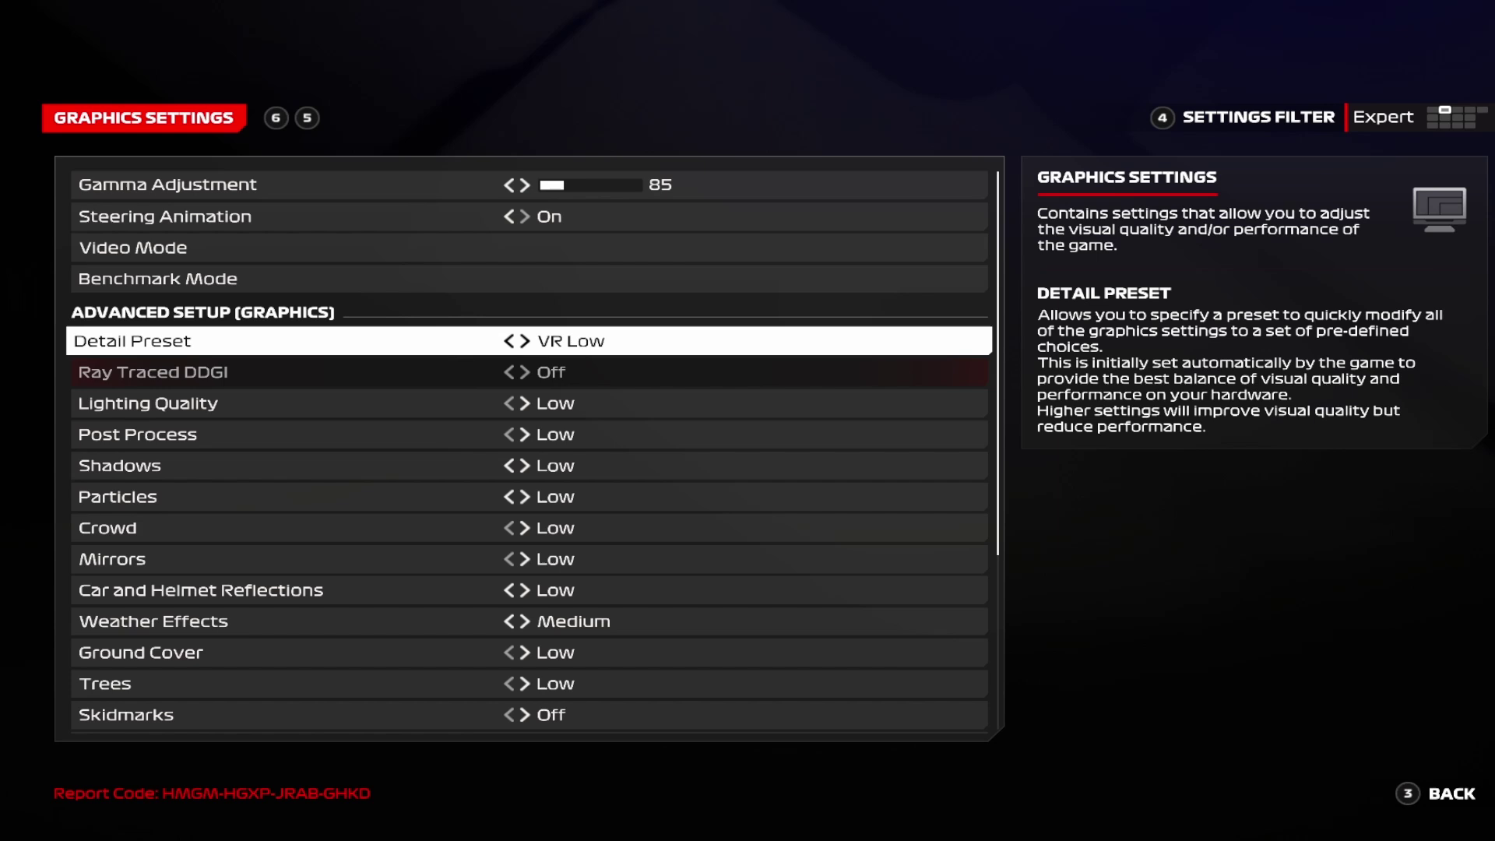
- Review the remaining advanced graphics settings down to Chromatic Aberration
{"action": "key", "text": "Down"}
{"action": "key", "text": "Down"}
{"action": "key", "text": "Down"}
{"action": "key", "text": "Down"}
{"action": "key", "text": "Down"}
{"action": "key", "text": "Down"}
{"action": "key", "text": "Down"}
{"action": "key", "text": "Down"}
{"action": "key", "text": "Down"}
{"action": "key", "text": "Down"}
{"action": "key", "text": "Down"}
{"action": "key", "text": "Down"}
{"action": "key", "text": "Down"}
{"action": "key", "text": "Down"}
{"action": "key", "text": "Down"}
{"action": "key", "text": "Down"}
{"action": "key", "text": "Down"}
{"action": "key", "text": "Down"}
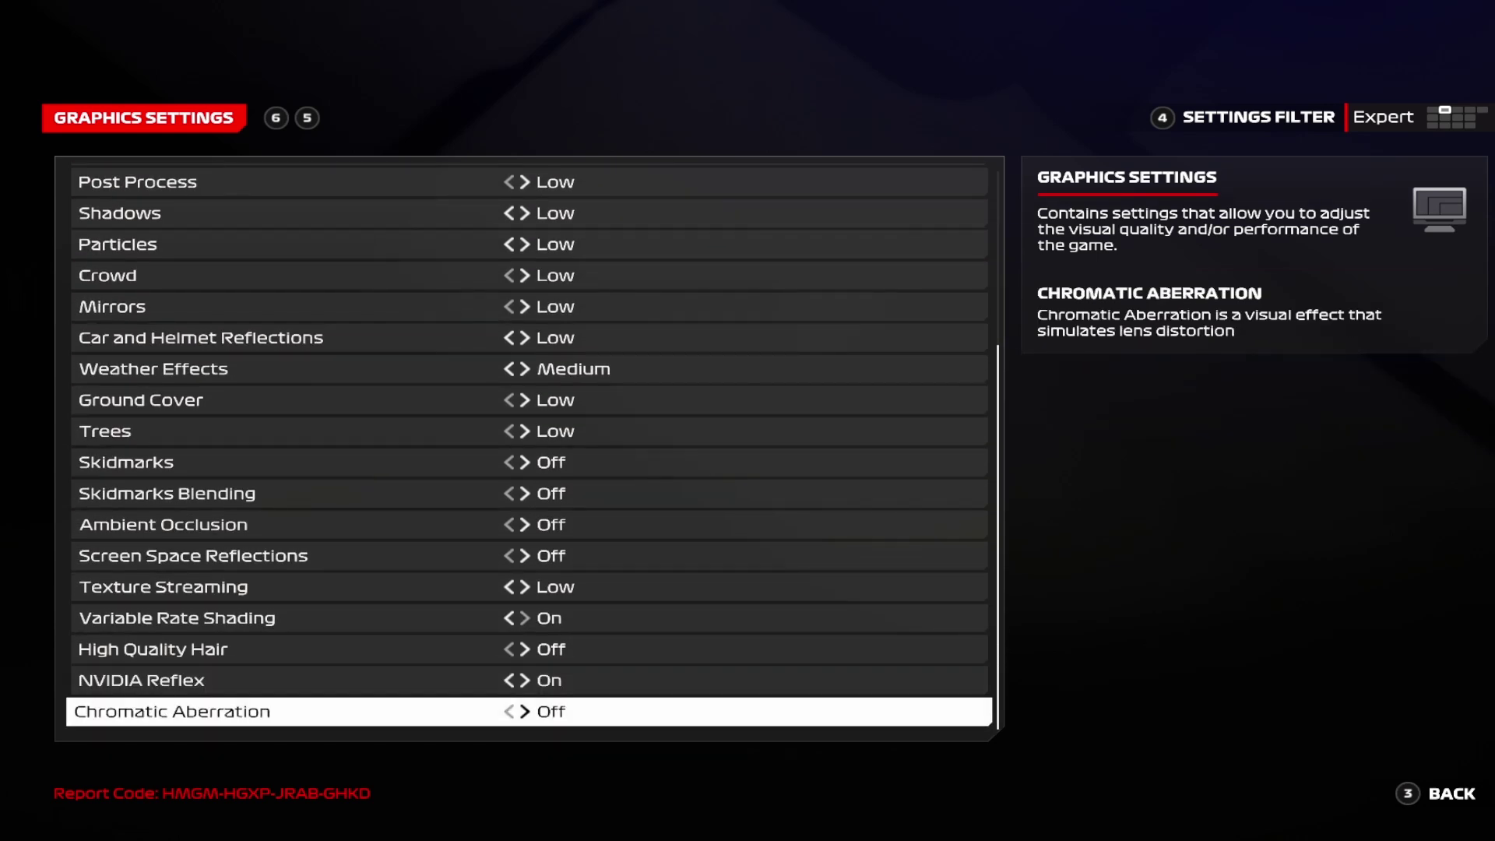
{"action": "key", "text": "Up"}
{"action": "key", "text": "Up"}
{"action": "key", "text": "Up"}
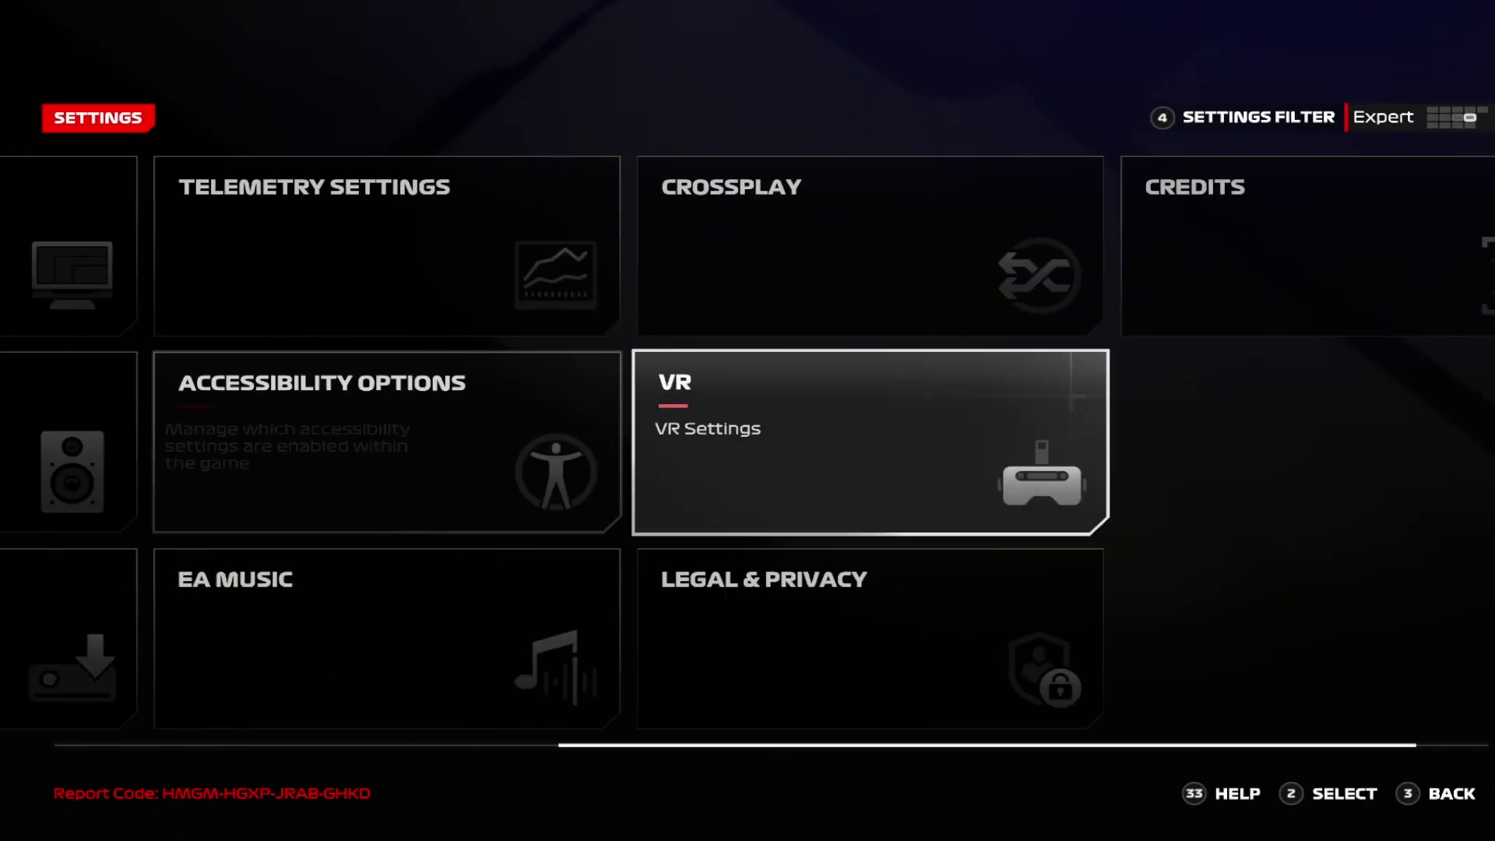
- Open the VR settings and examine the OSD options, Override SteamVR scaling values and Scale Factor
{"action": "key", "text": "Return"}
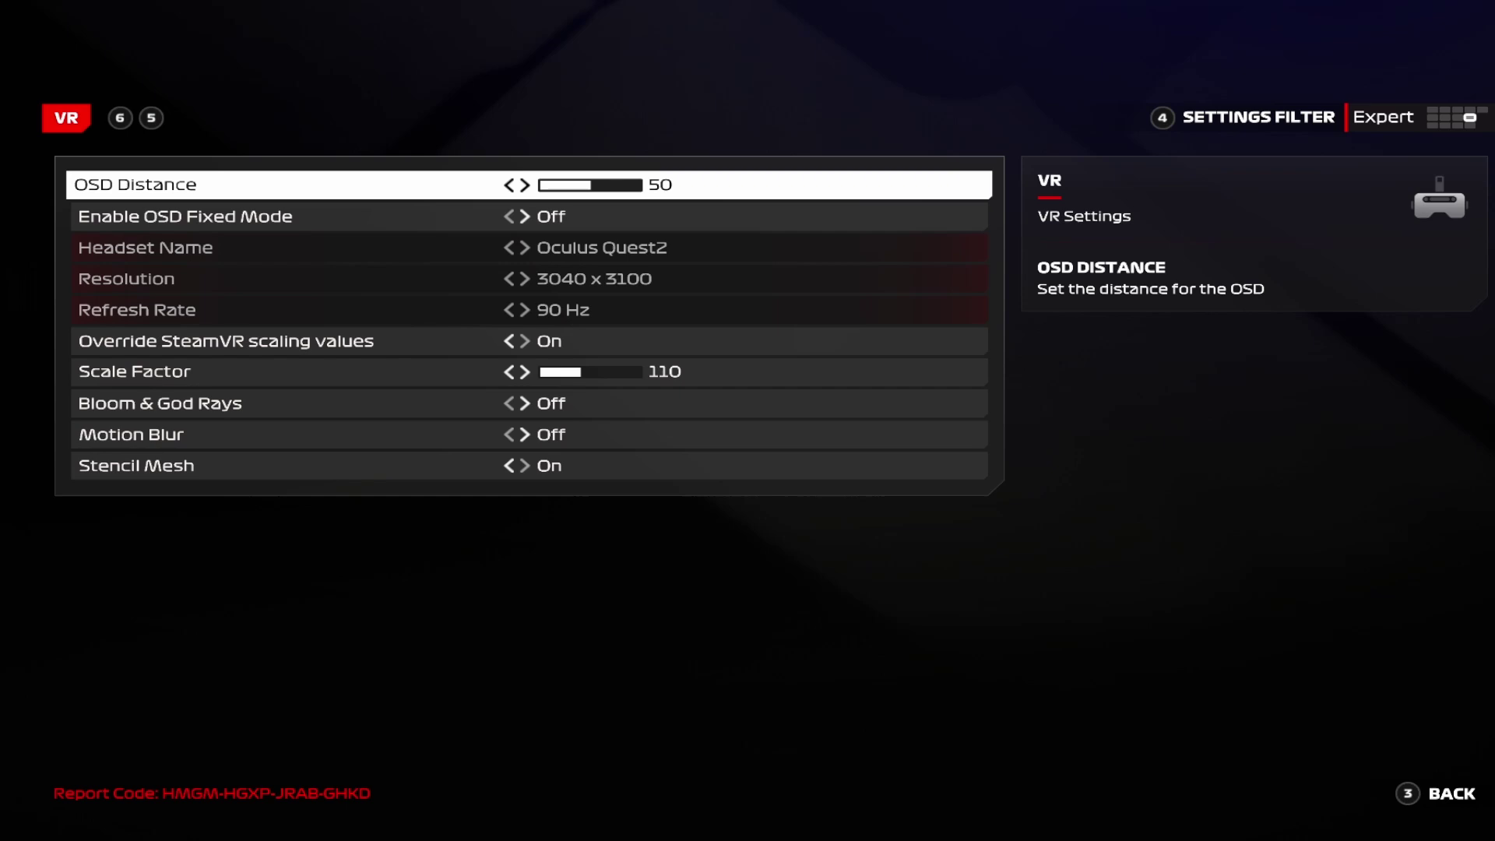
{"action": "key", "text": "Down"}
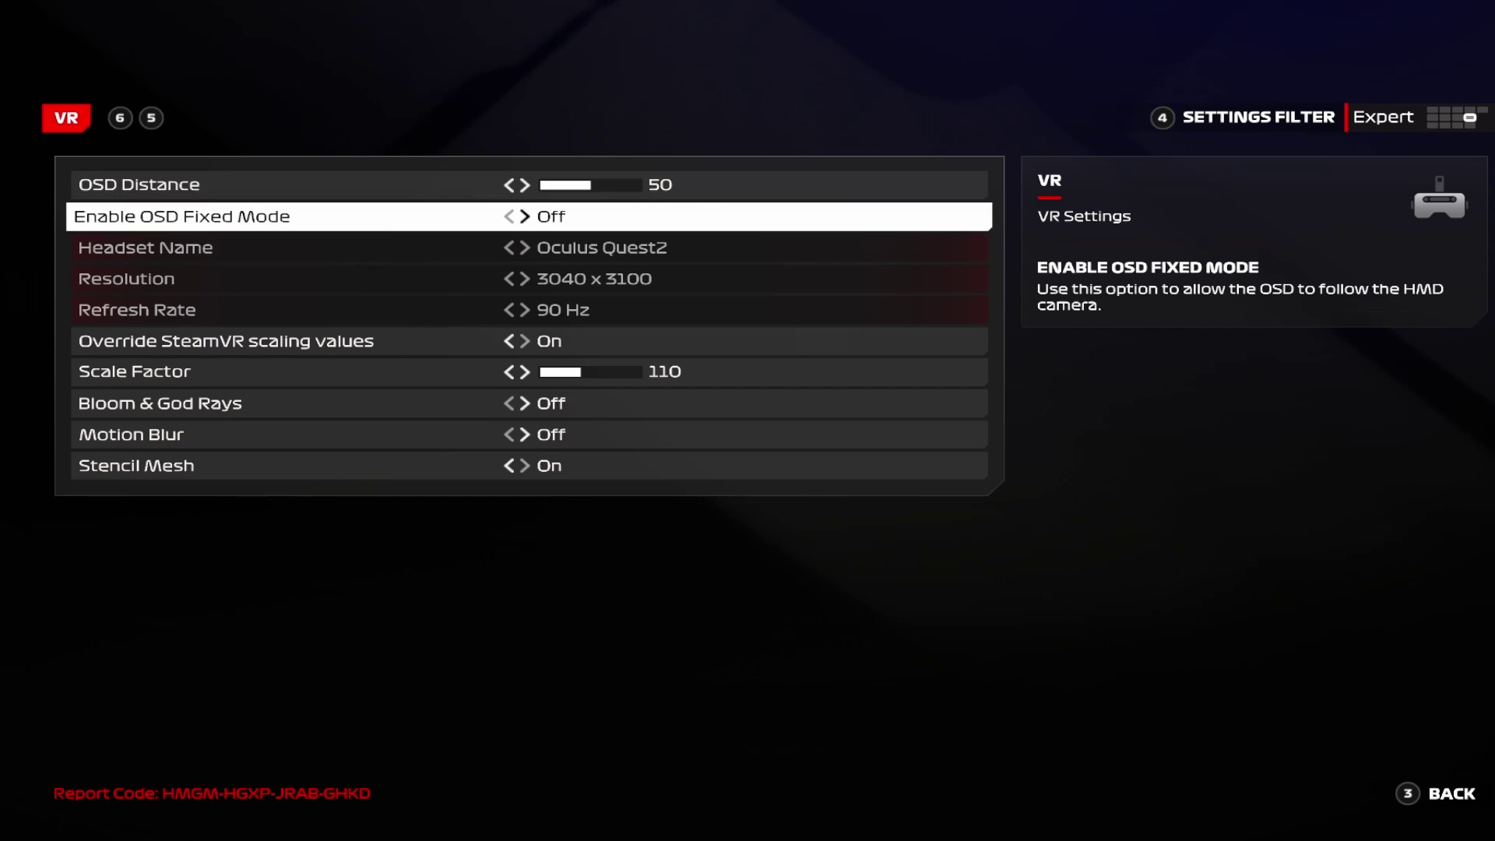
{"action": "key", "text": "Down"}
{"action": "key", "text": "Down"}
{"action": "key", "text": "Down"}
{"action": "key", "text": "Down"}
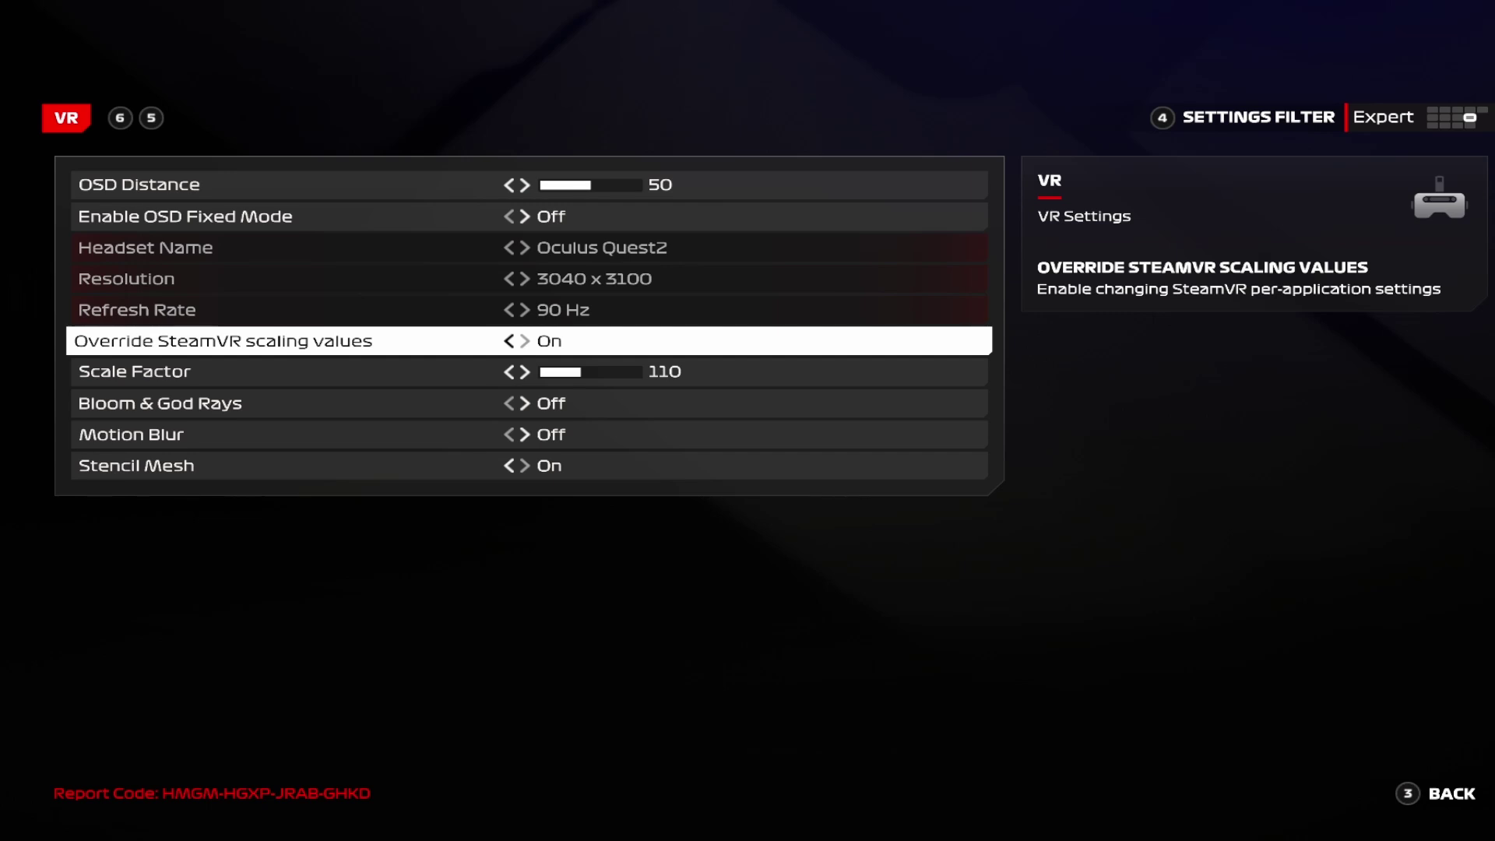
{"action": "key", "text": "Down"}
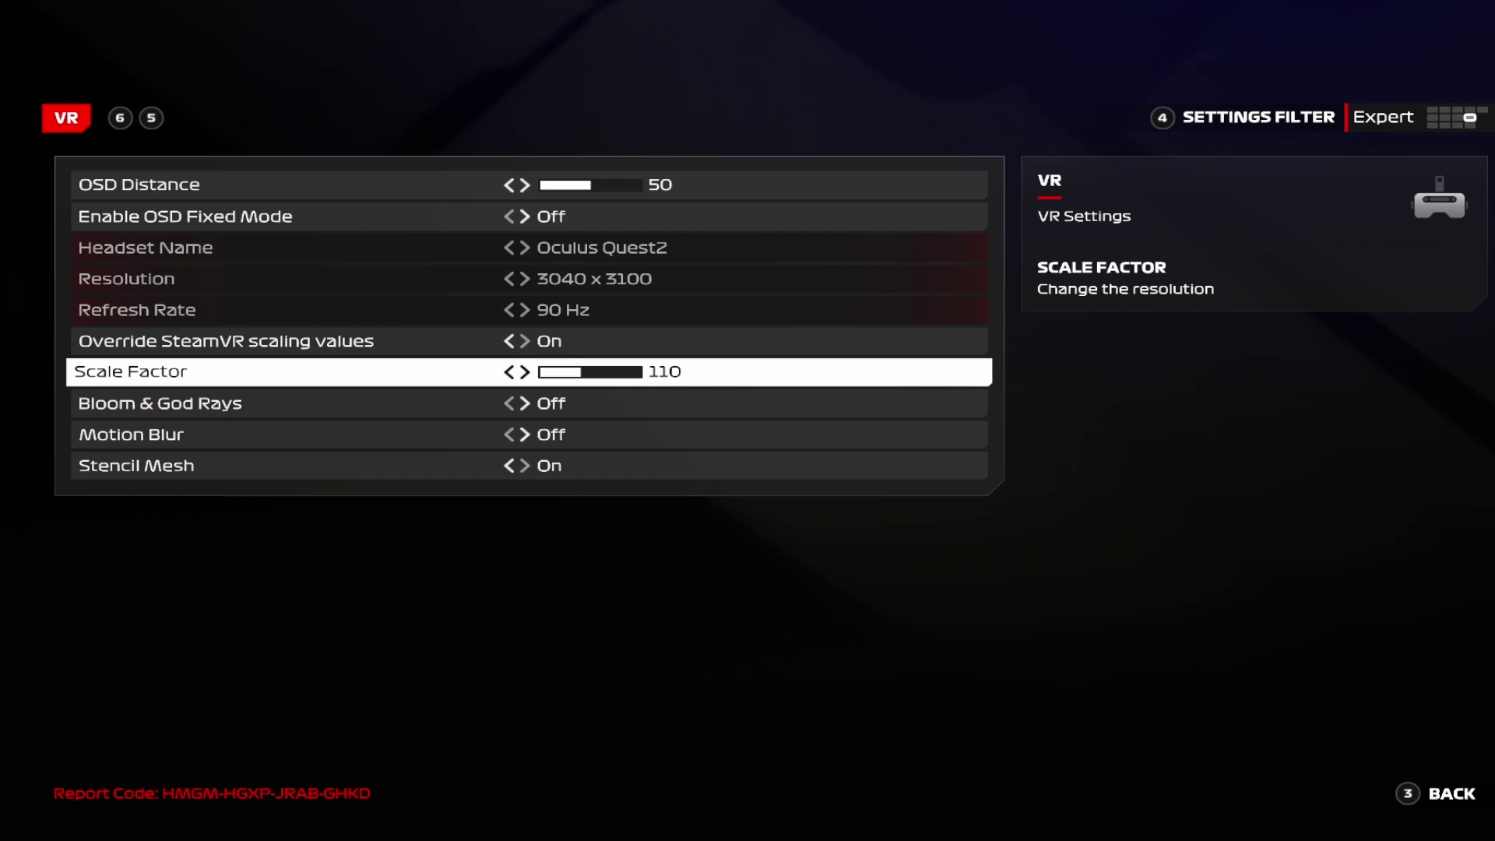
{"action": "key", "text": "Up"}
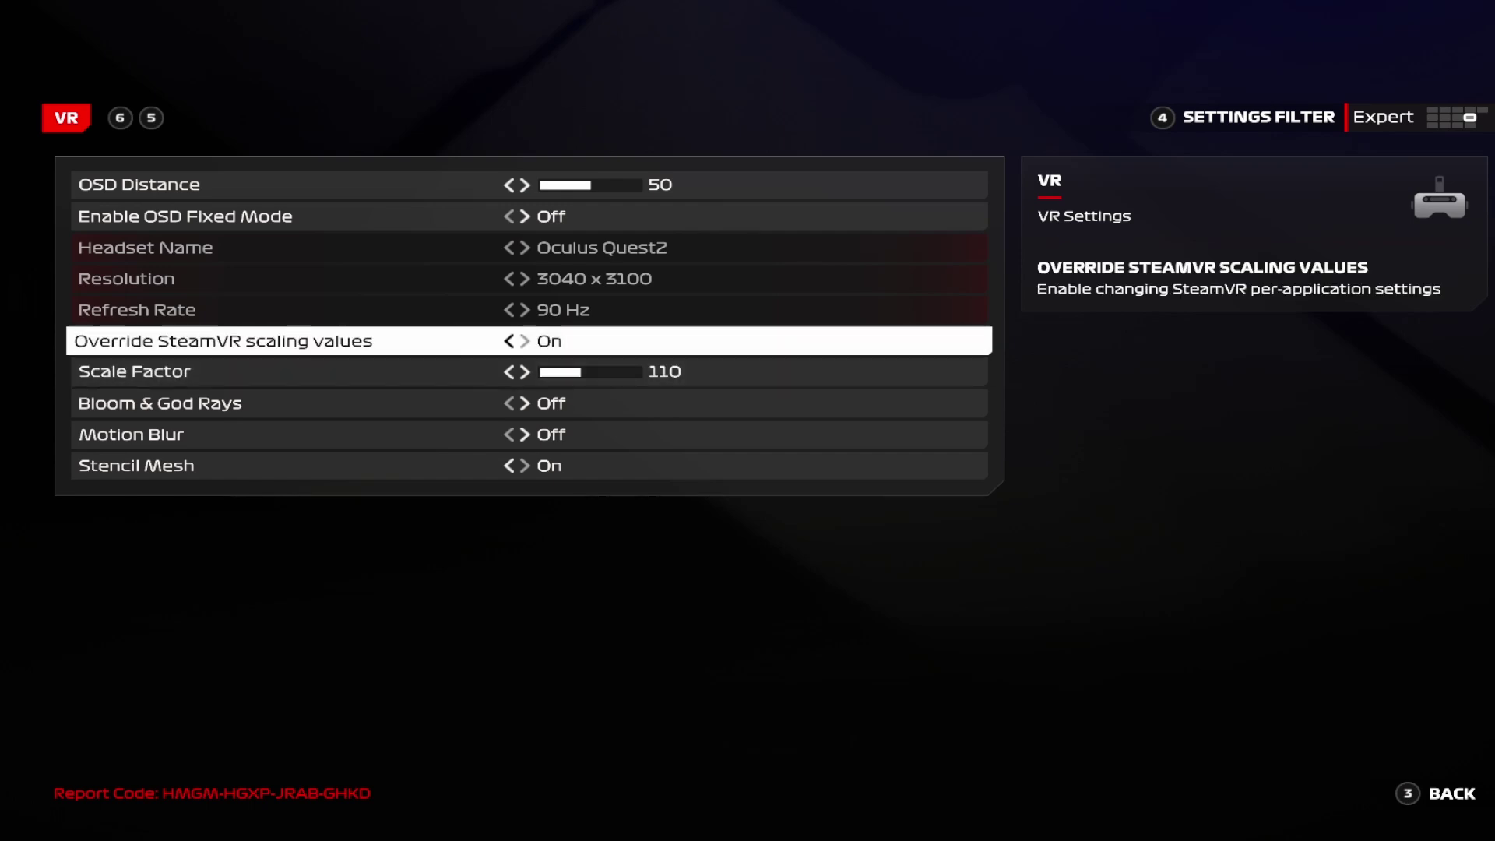
{"action": "key", "text": "Up"}
{"action": "key", "text": "Up"}
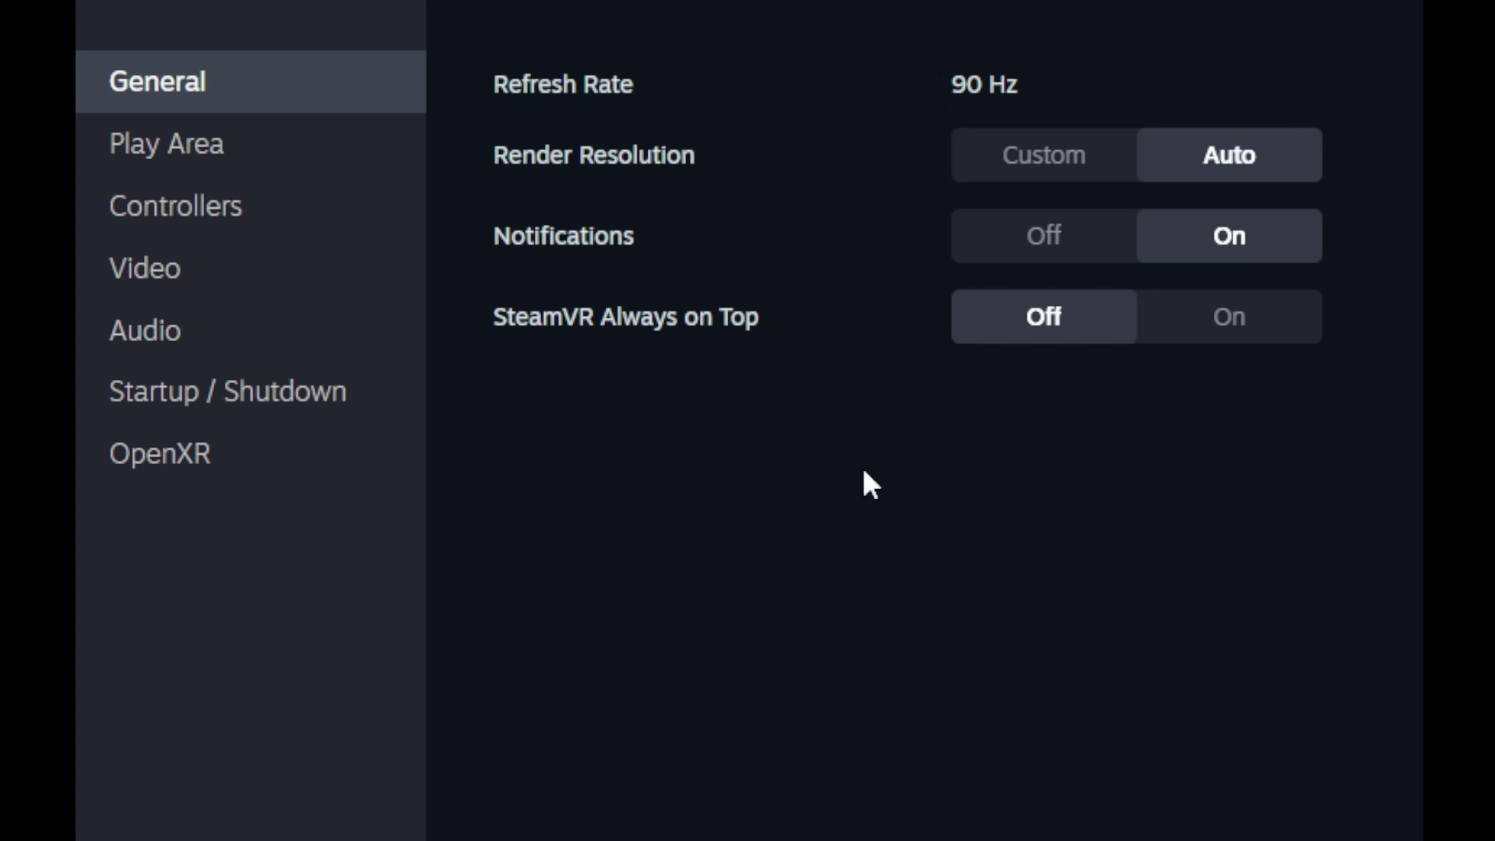
- Switch to the SteamVR settings, turn Notifications off, and review the Play Area and Controllers pages
{"action": "left_click", "coordinate": [1043, 235]}
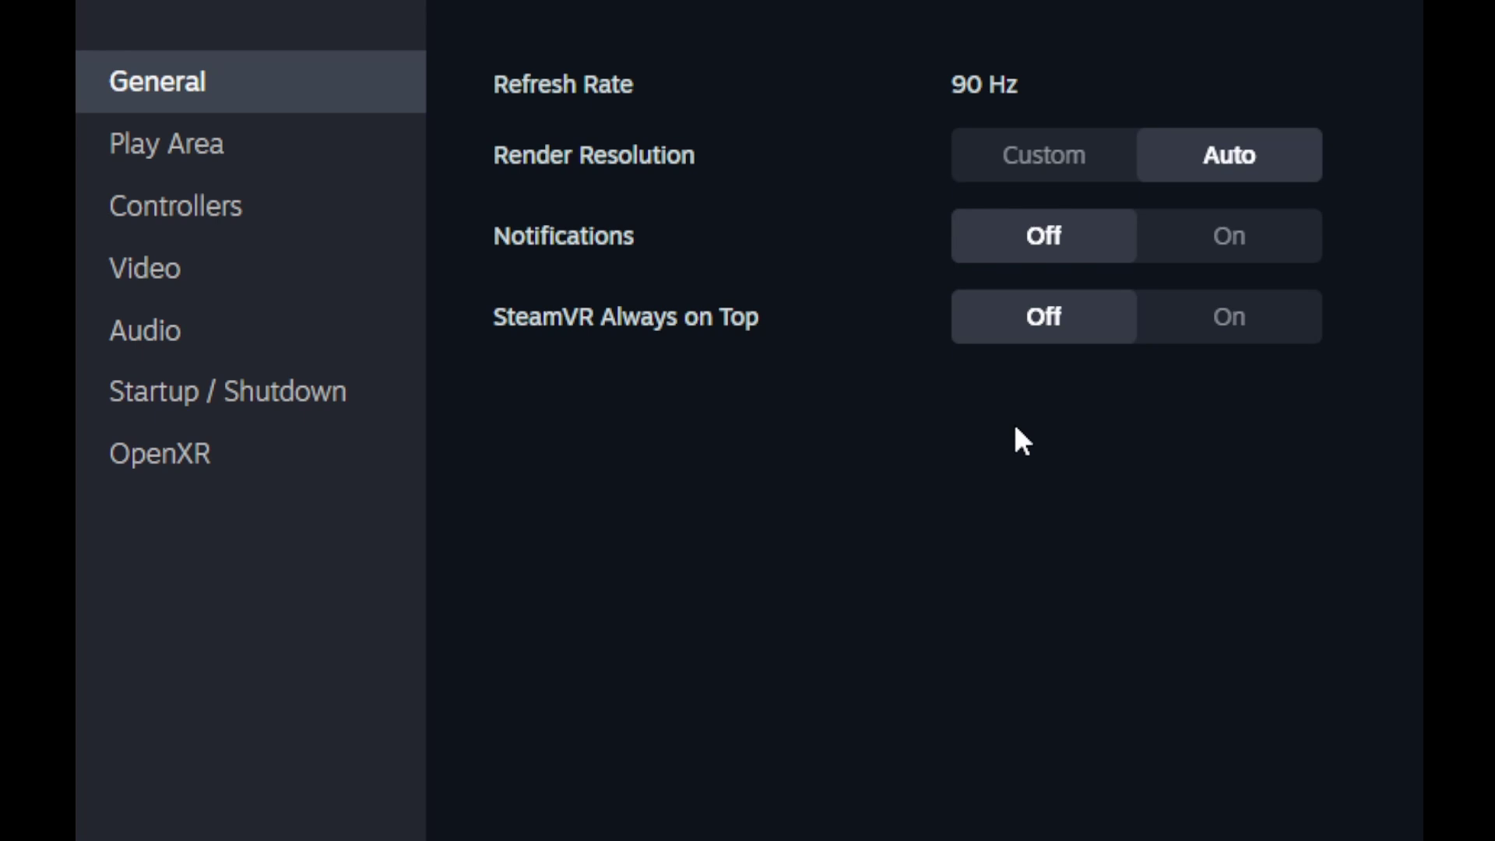
{"action": "left_click", "coordinate": [180, 154]}
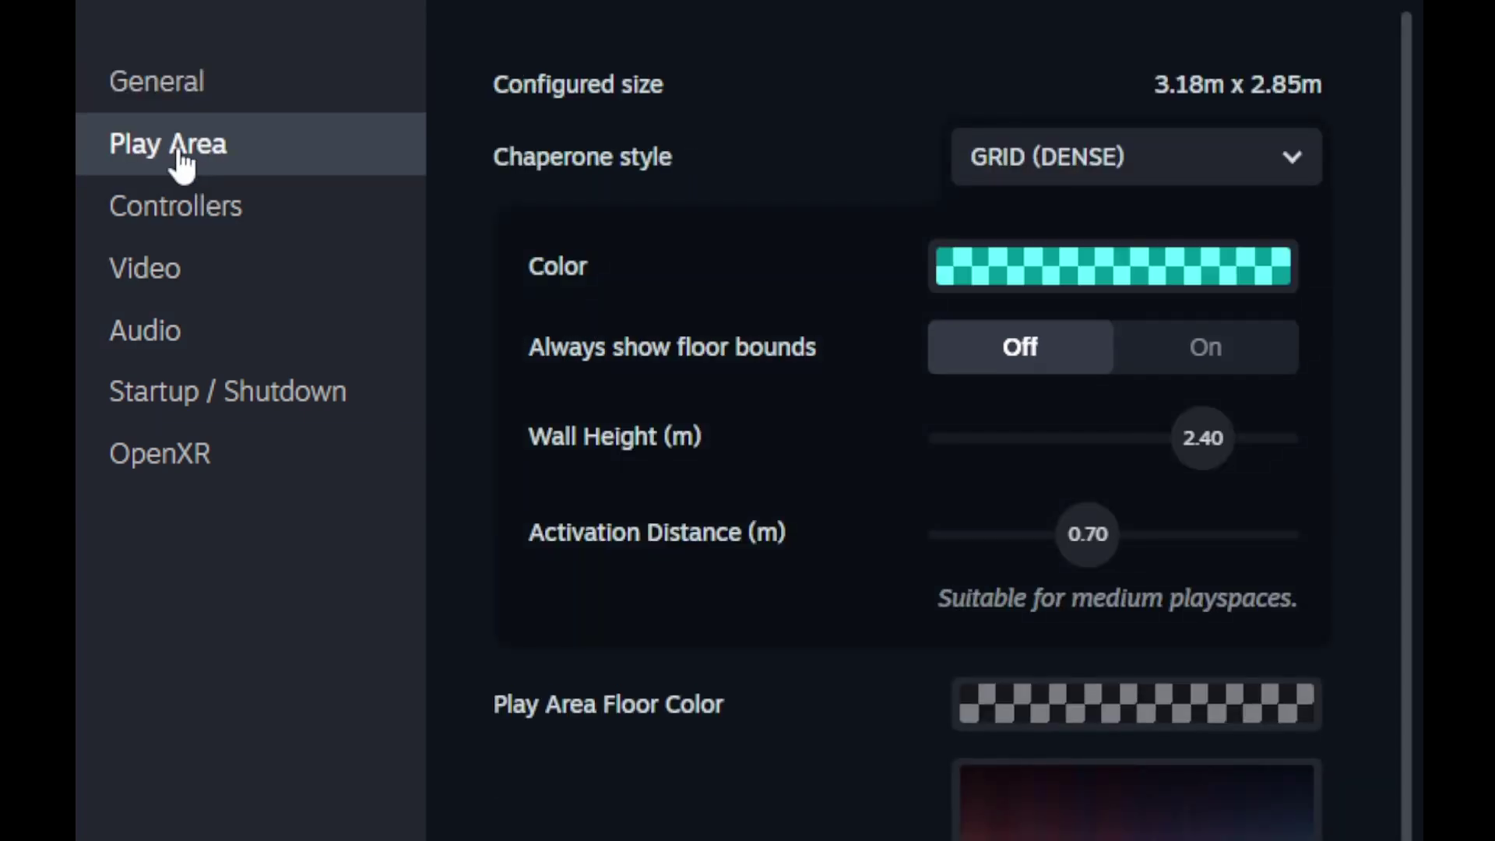
{"action": "scroll", "coordinate": [861, 367], "scroll_direction": "down", "scroll_amount": 2}
{"action": "scroll", "coordinate": [849, 436], "scroll_direction": "up", "scroll_amount": 2}
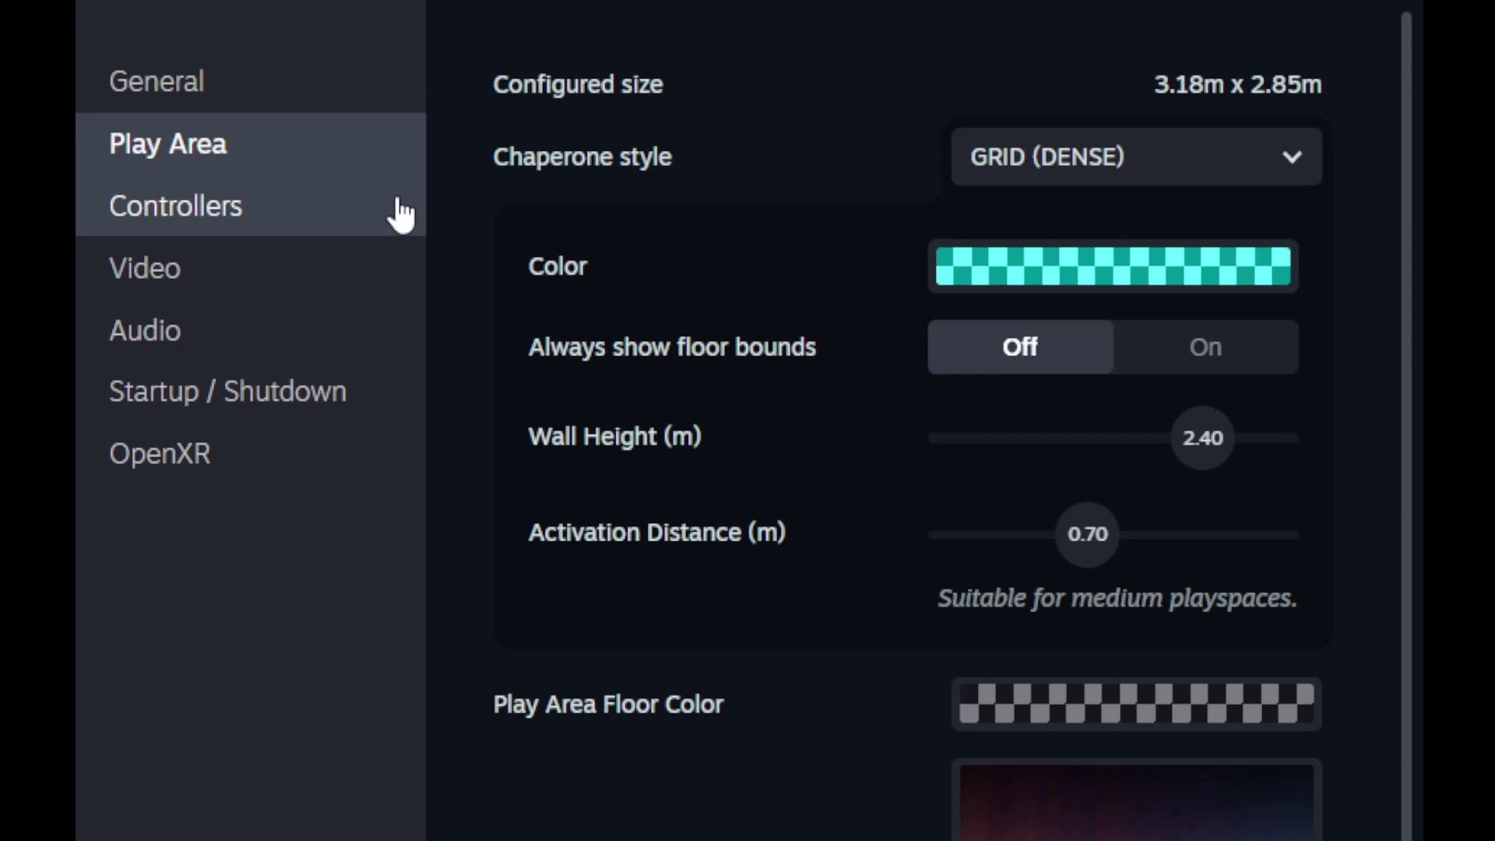
{"action": "left_click", "coordinate": [200, 220]}
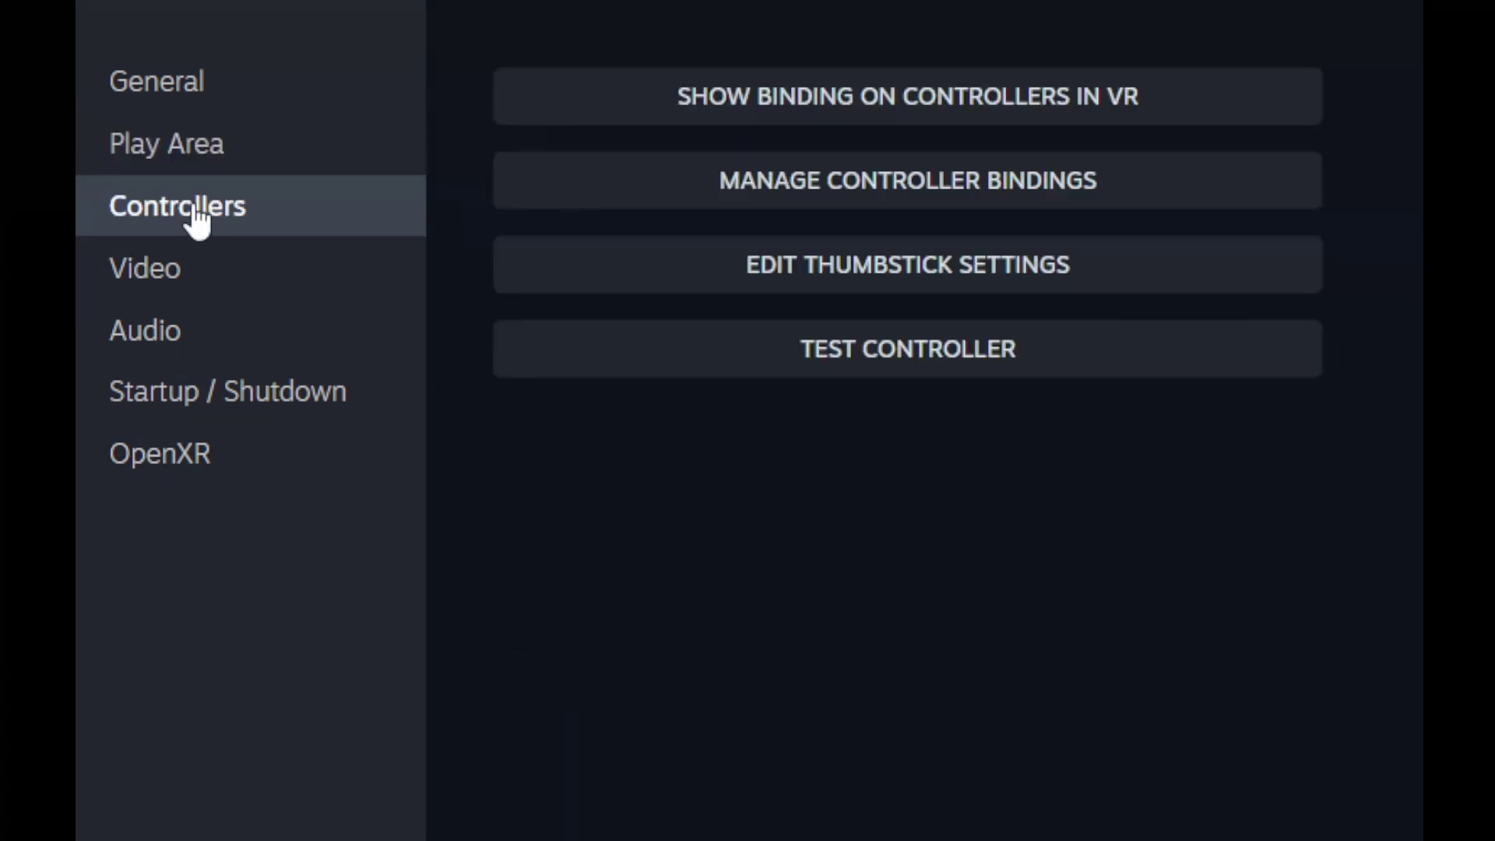
- Check the custom resolution multiplier for F1 24 in SteamVR's per-application video settings, and close the dialog
{"action": "left_click", "coordinate": [190, 286]}
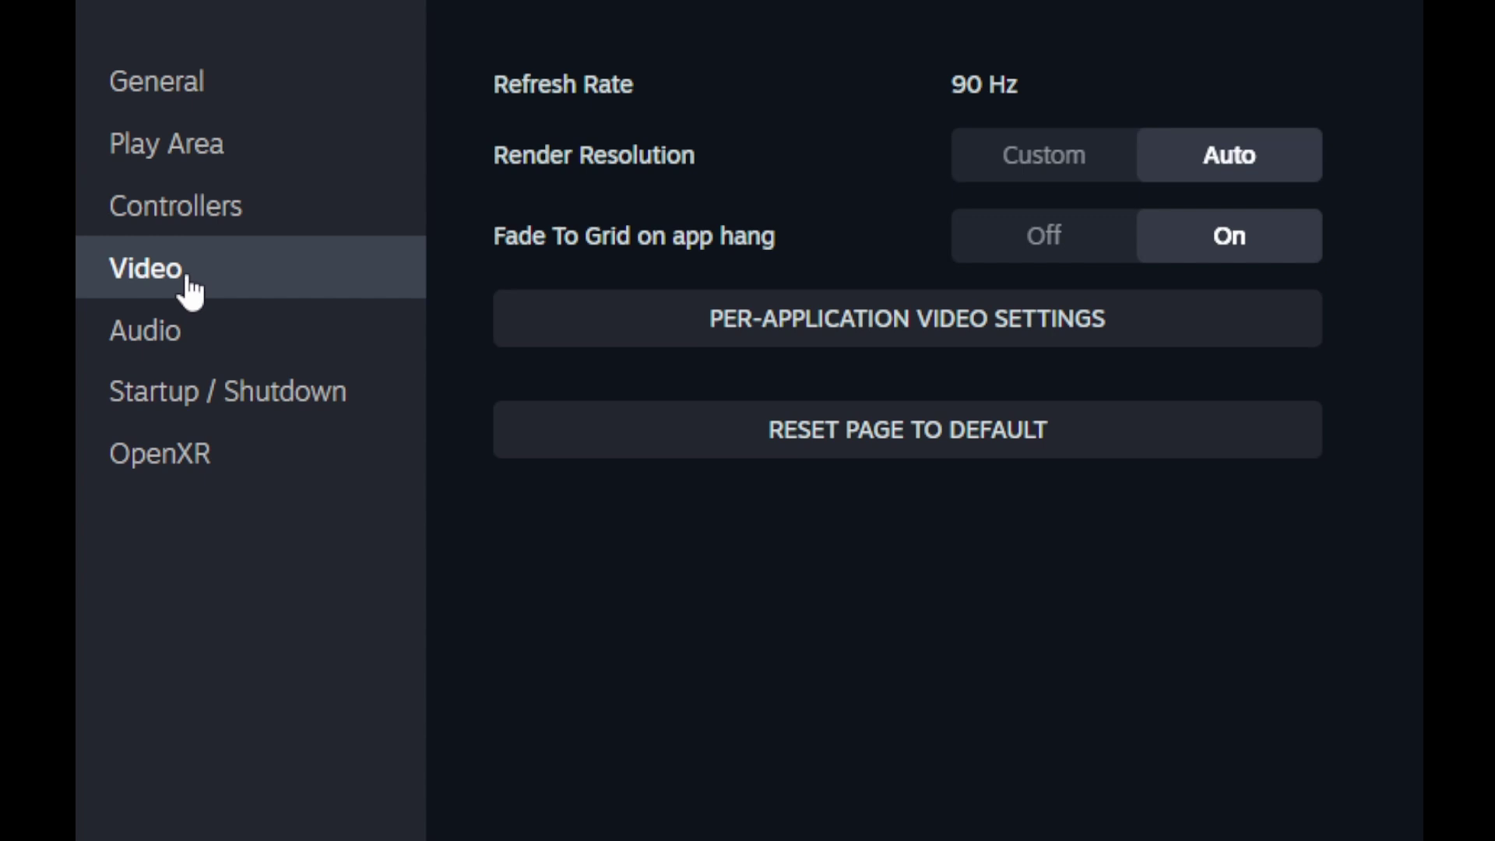
{"action": "left_click", "coordinate": [730, 341]}
{"action": "left_click", "coordinate": [667, 361]}
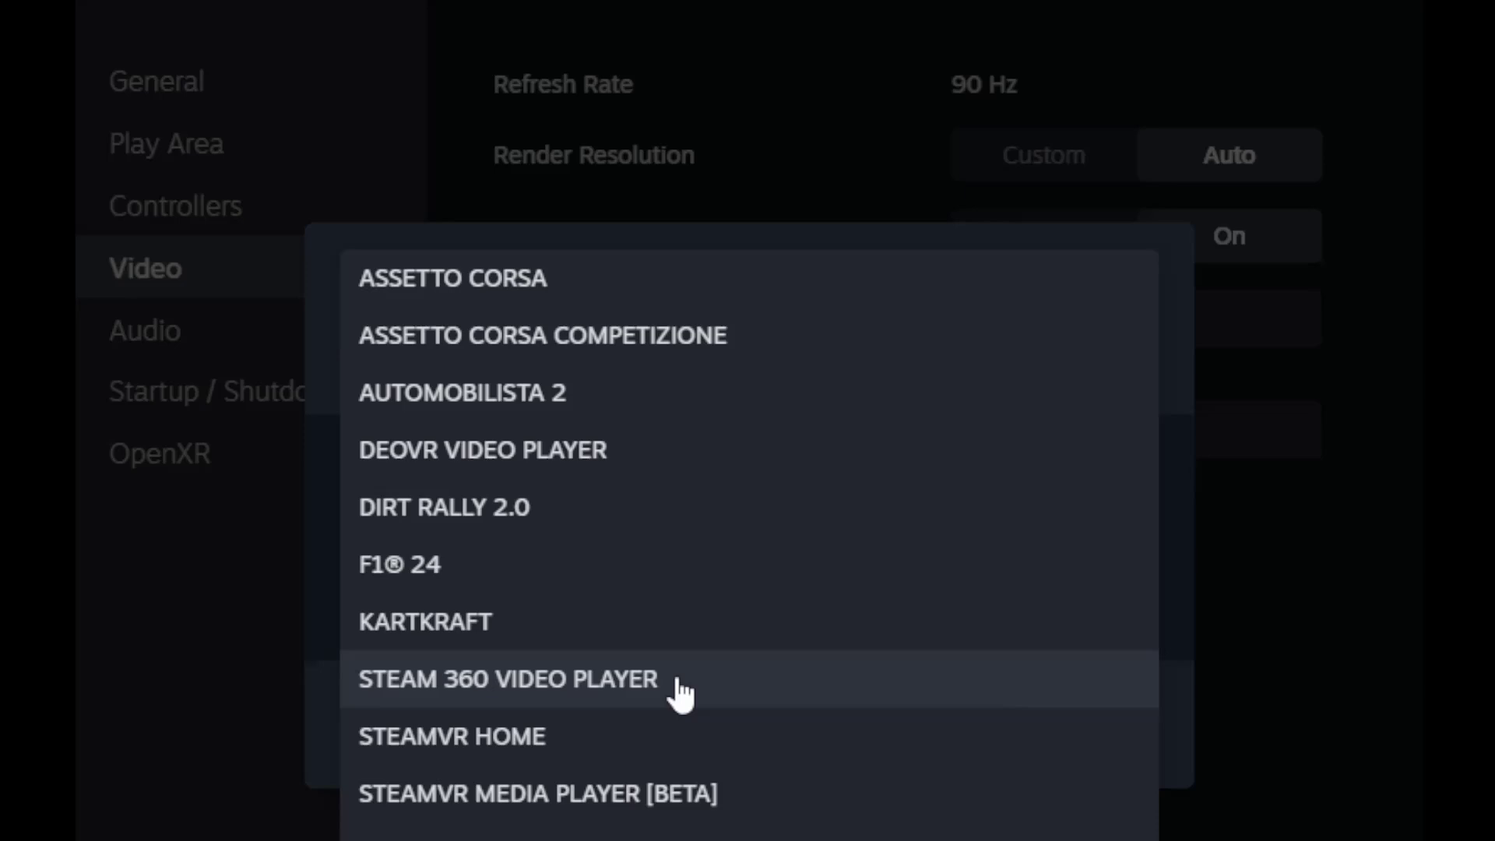
{"action": "left_click", "coordinate": [375, 578]}
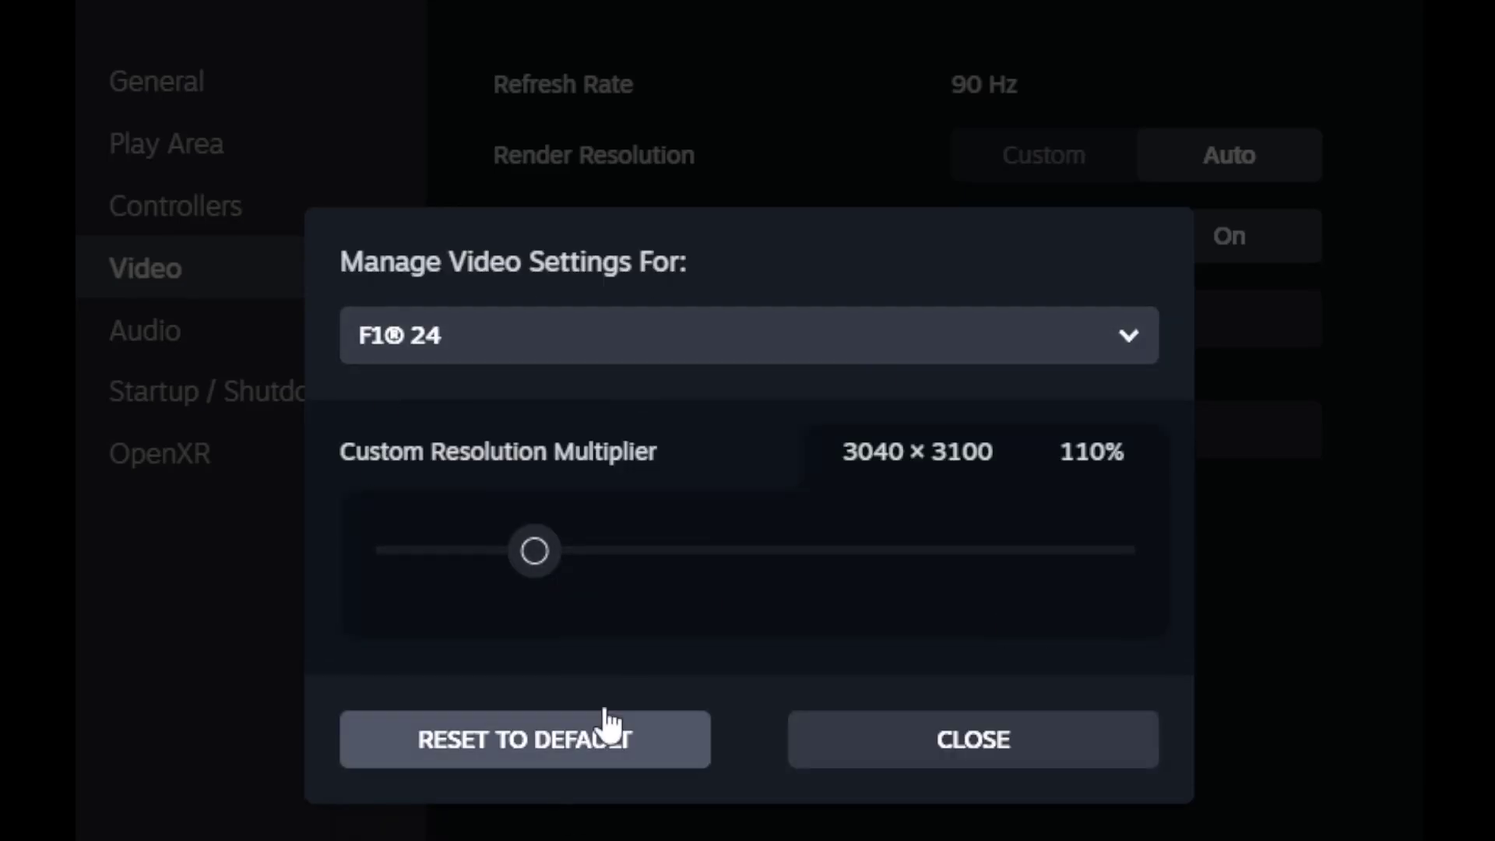
{"action": "left_click", "coordinate": [982, 754]}
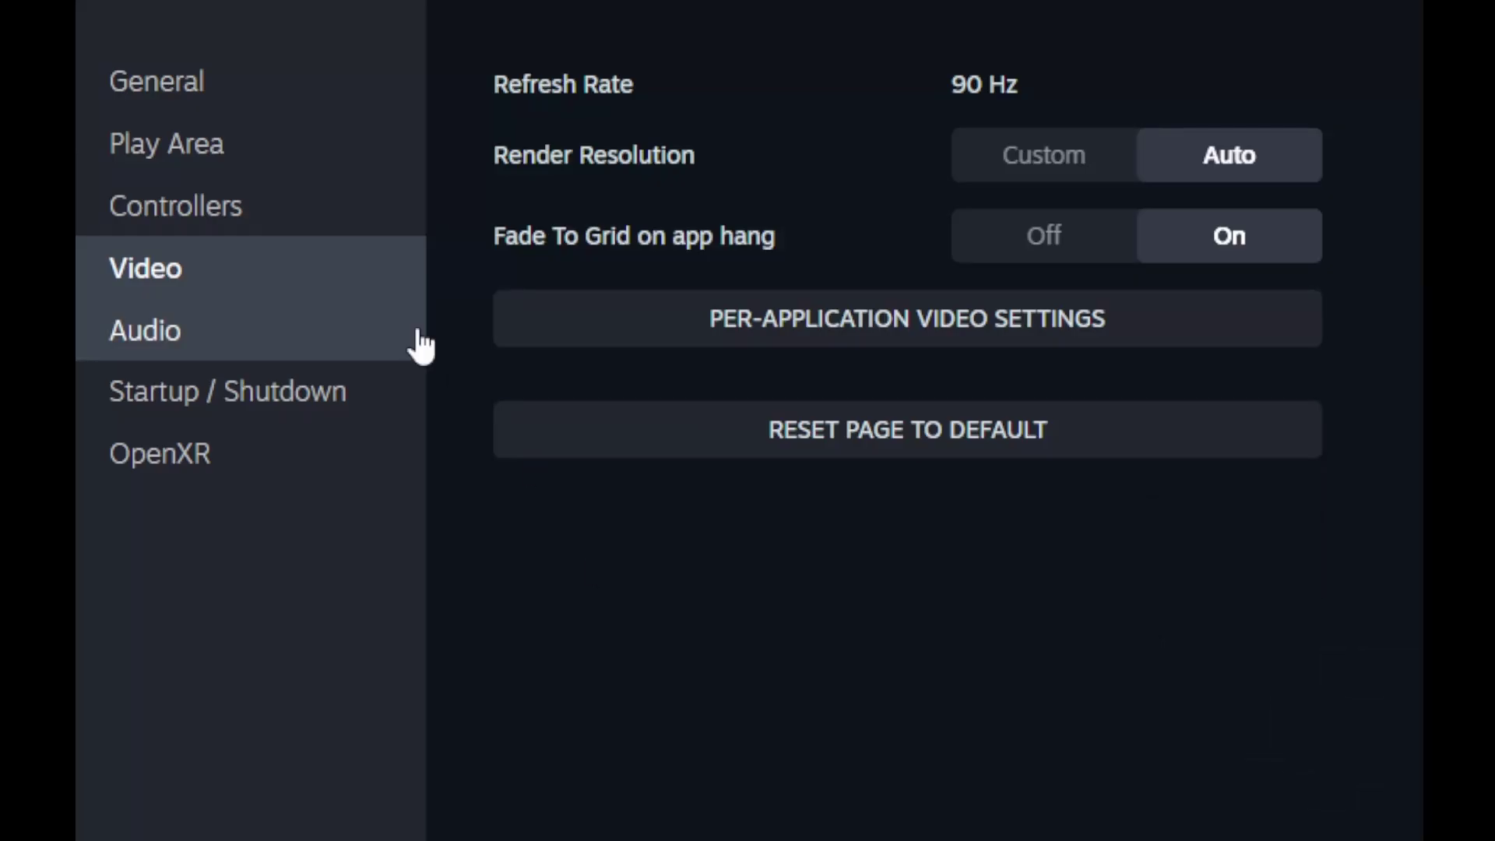
- Review the SteamVR Audio and Startup / Shutdown settings
{"action": "left_click", "coordinate": [175, 348]}
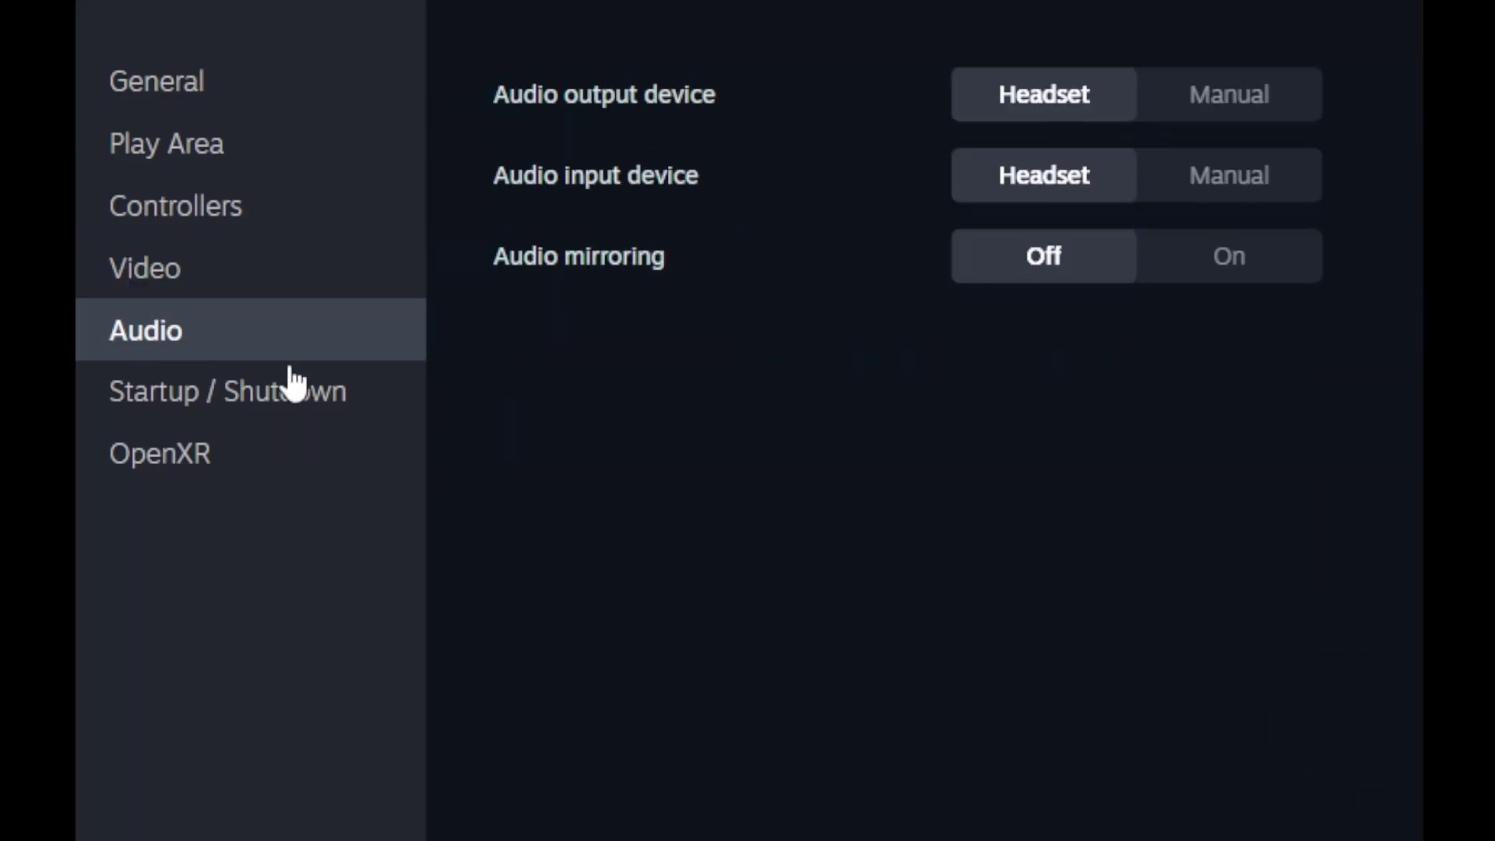
{"action": "left_click", "coordinate": [221, 420]}
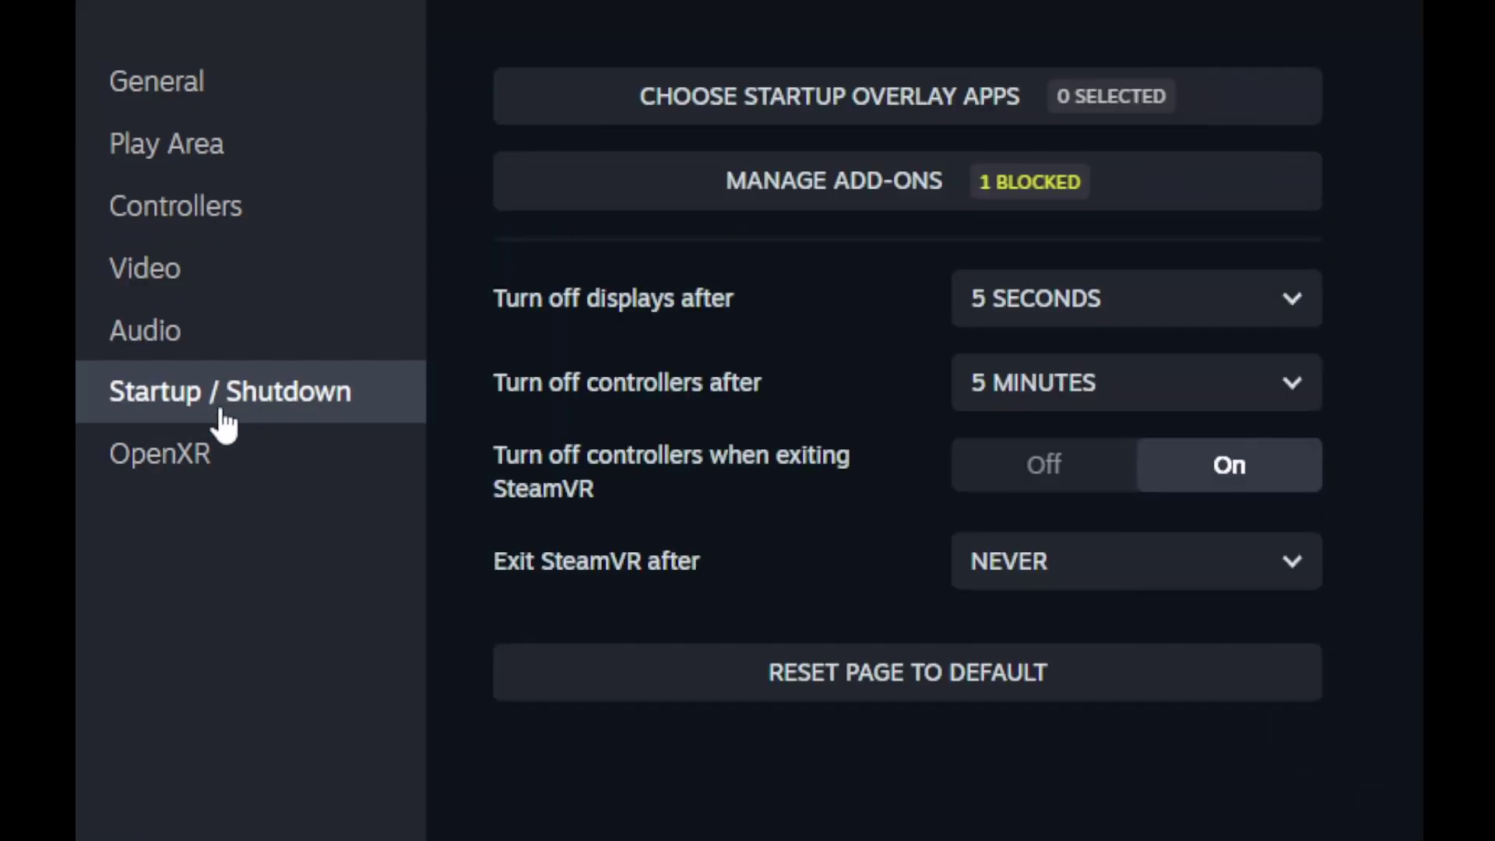
- Check the SteamVR OpenXR page, switch to the Oculus app, and review the Quest 2 refresh rate and rendering resolution in Graphics Preferences
{"action": "left_click", "coordinate": [194, 490]}
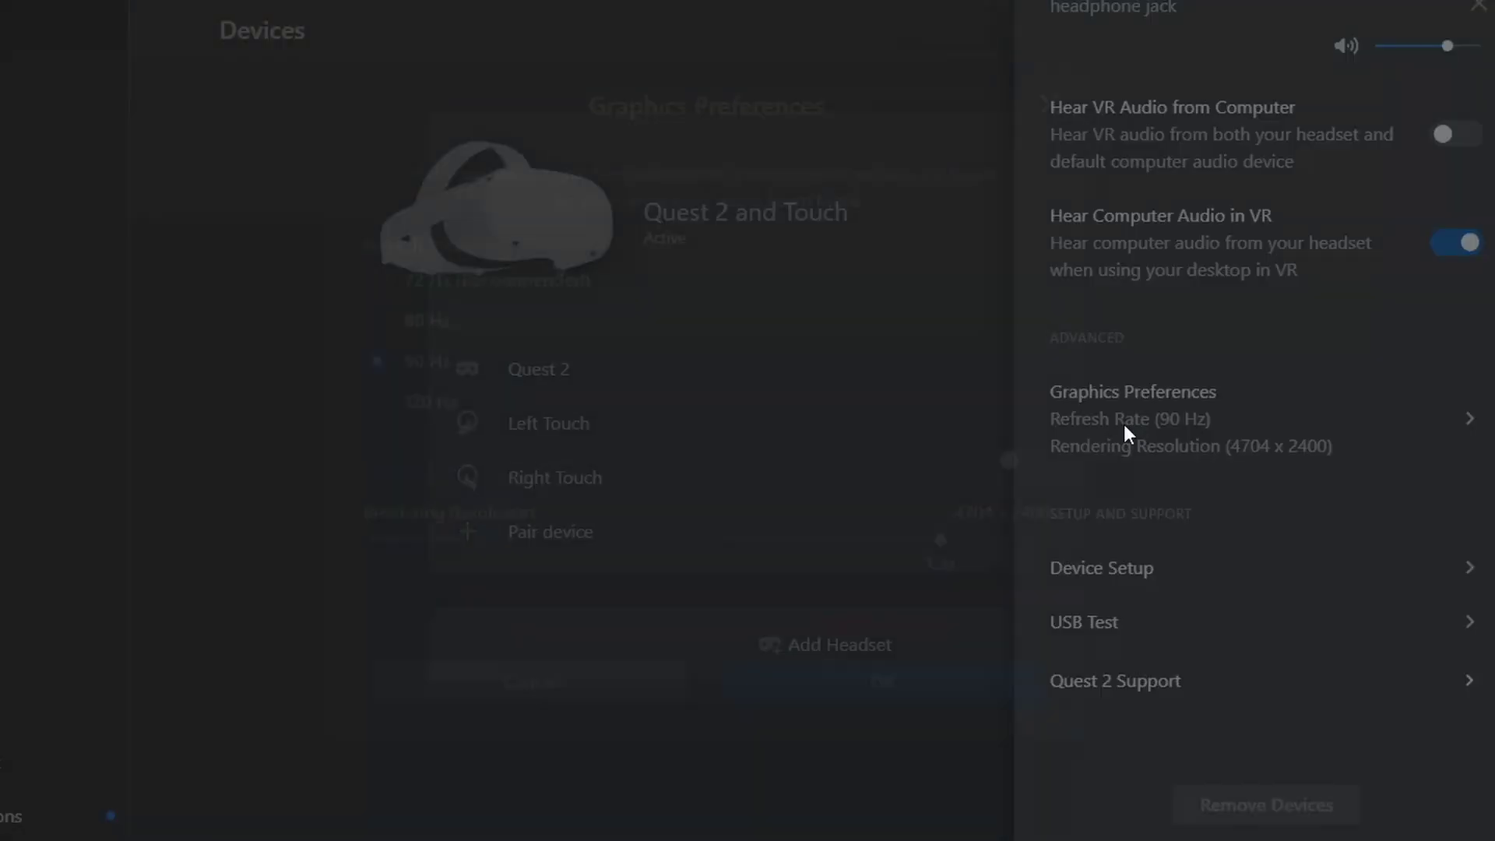
{"action": "left_click", "coordinate": [1123, 425]}
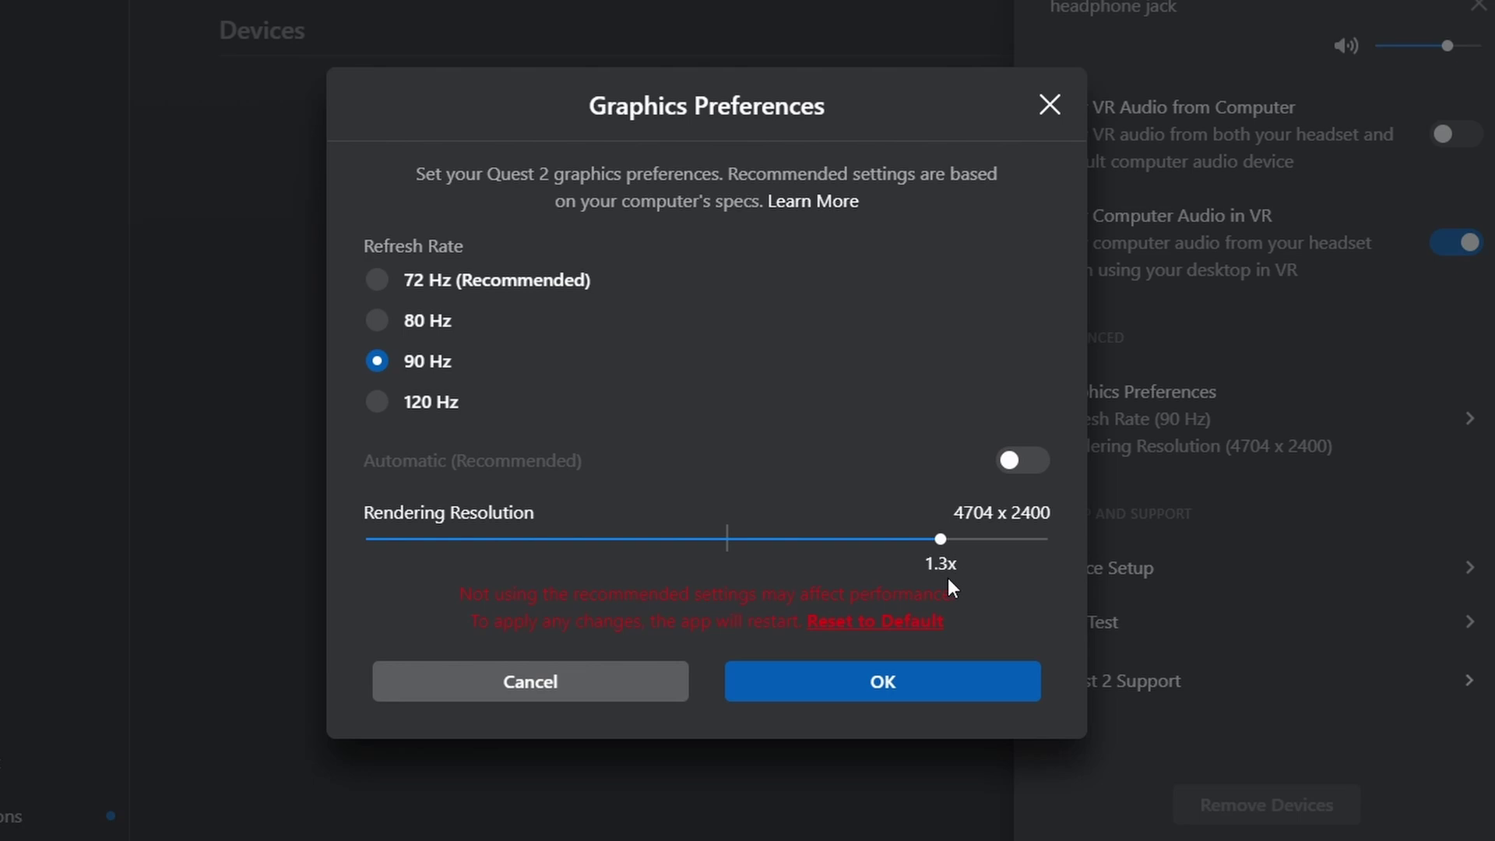
{"action": "left_click", "coordinate": [872, 697]}
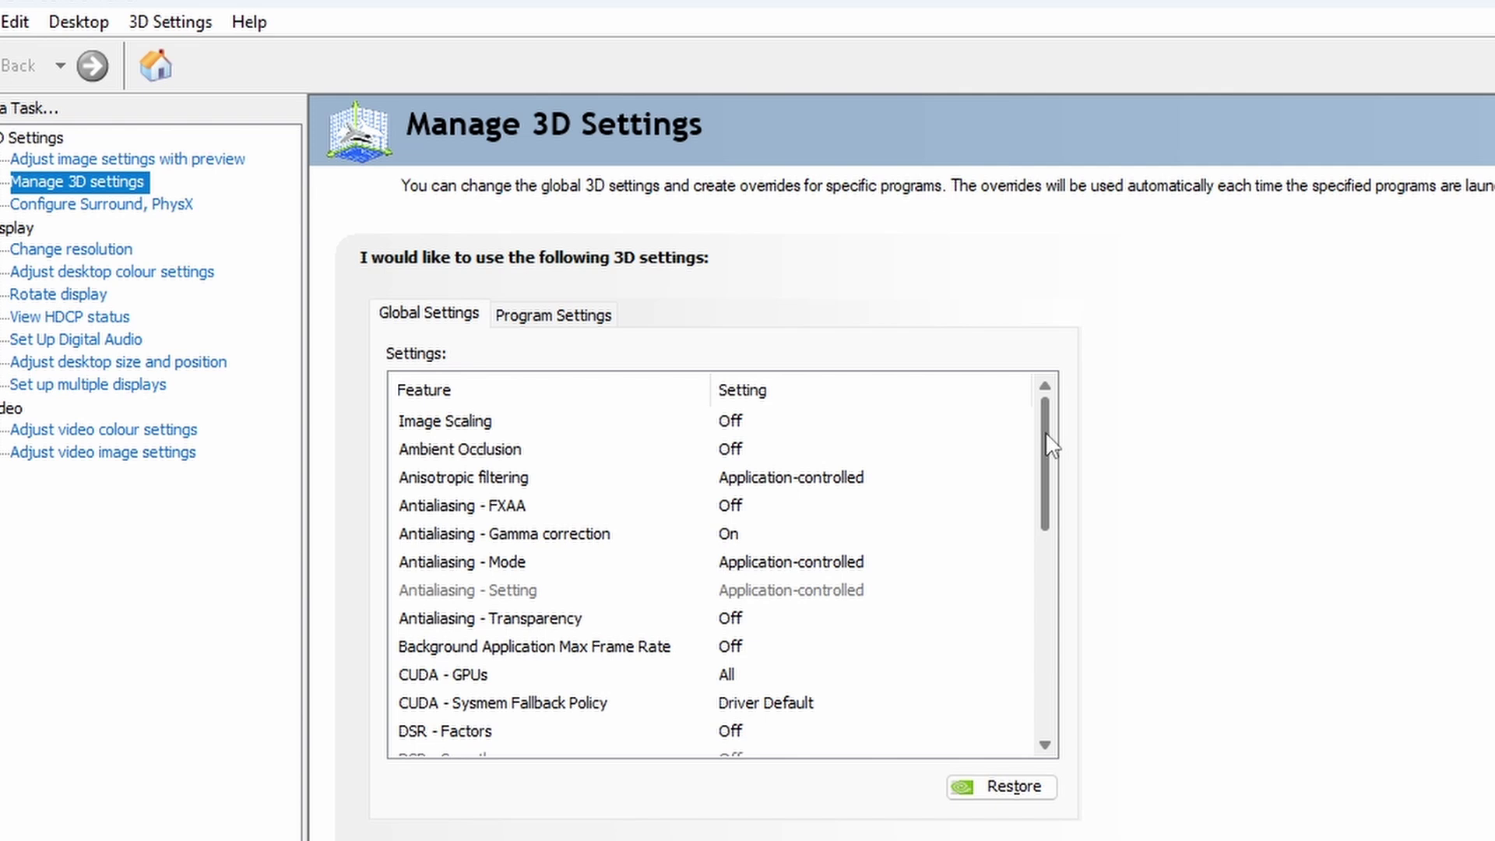
- Switch to the NVIDIA Control Panel and review the global 3D settings, including power management, texture filtering and Virtual Reality options
{"action": "scroll", "coordinate": [910, 545], "scroll_direction": "down", "scroll_amount": 3}
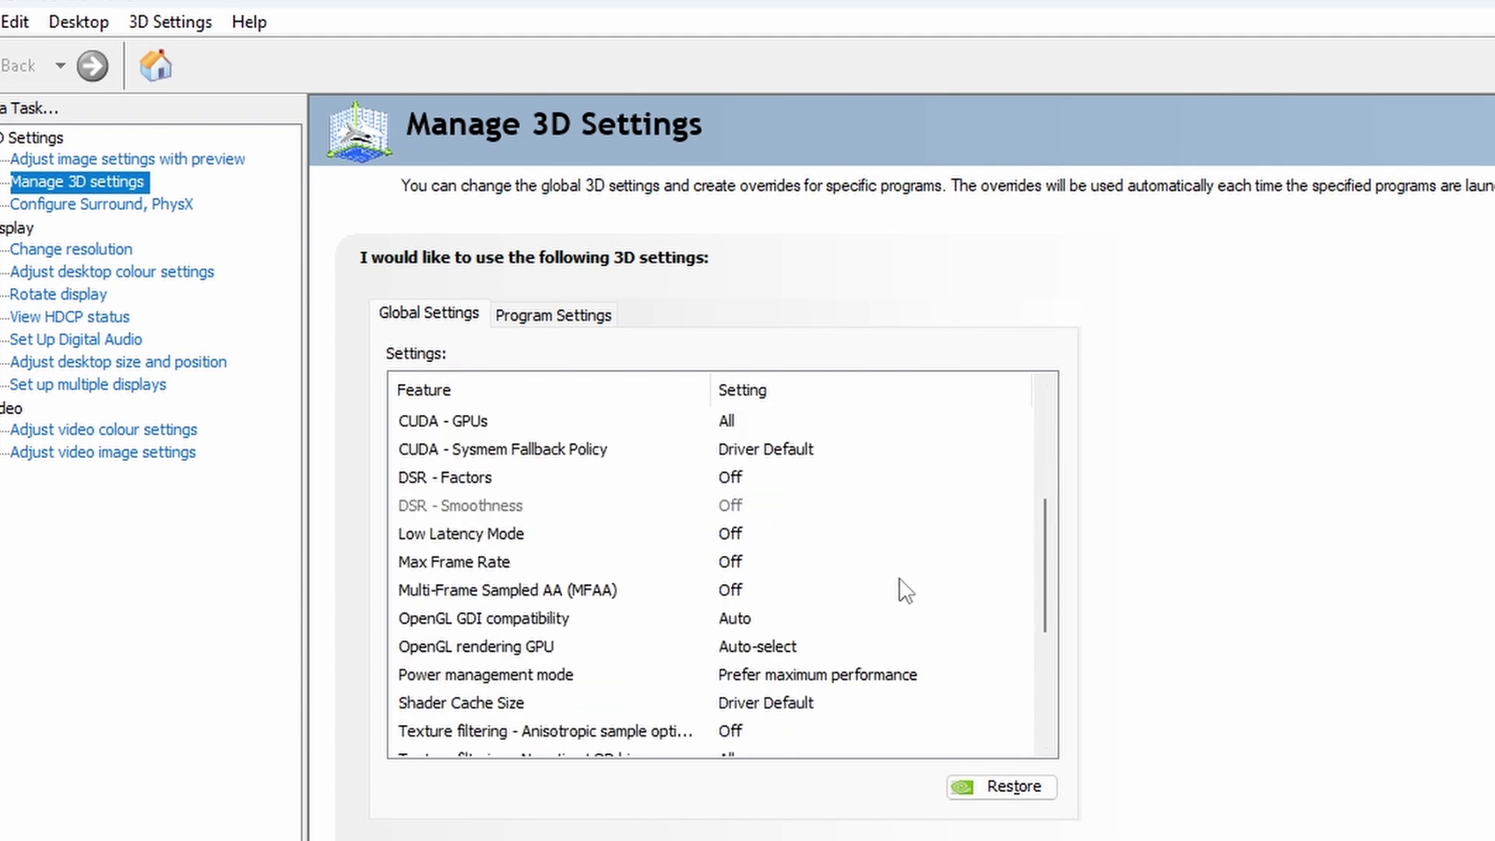
{"action": "scroll", "coordinate": [906, 591], "scroll_direction": "down", "scroll_amount": 1}
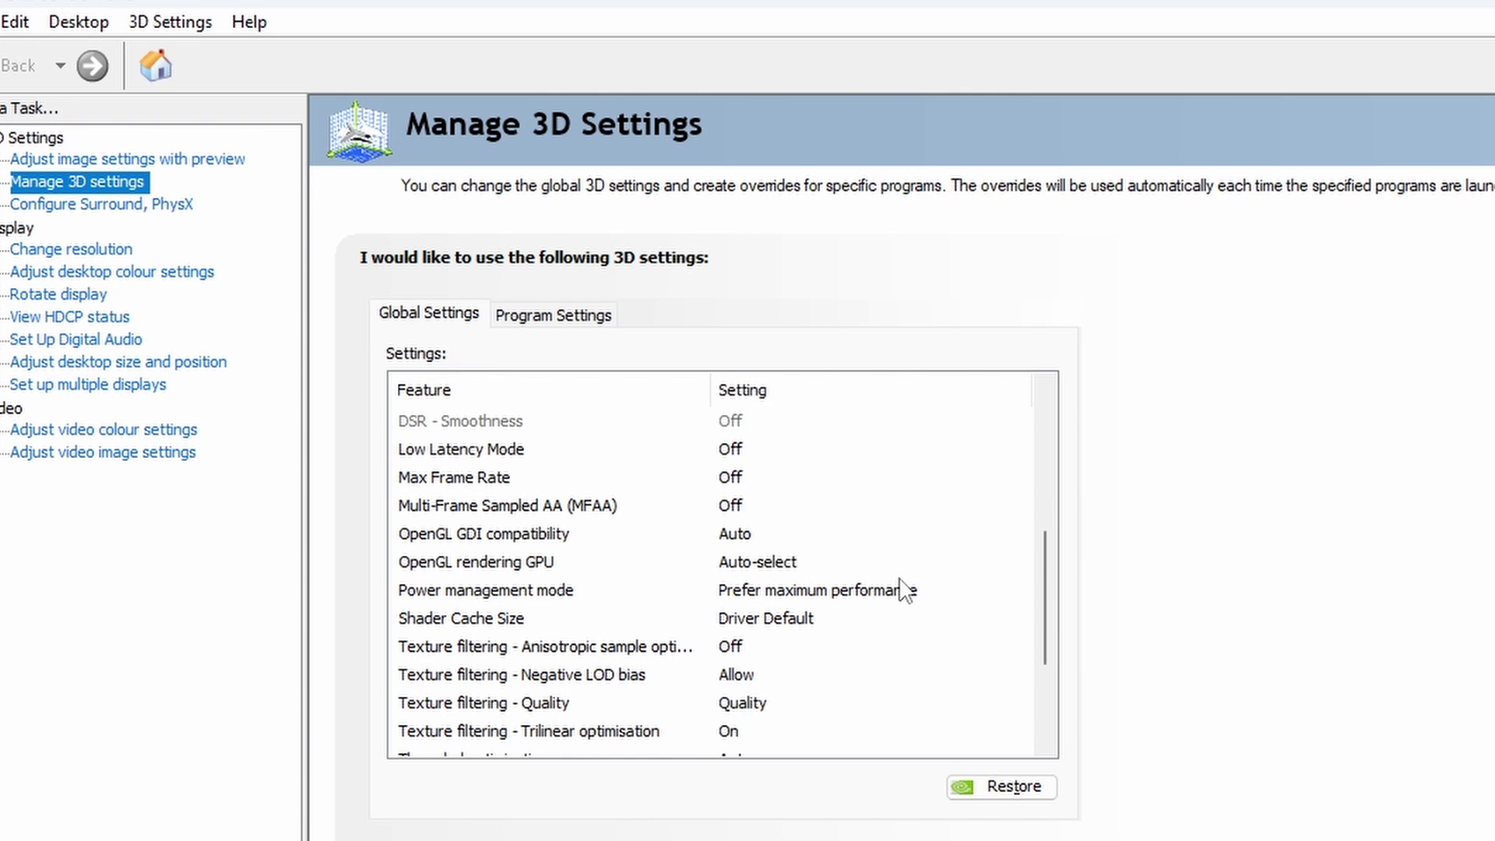
{"action": "scroll", "coordinate": [906, 591], "scroll_direction": "down", "scroll_amount": 1}
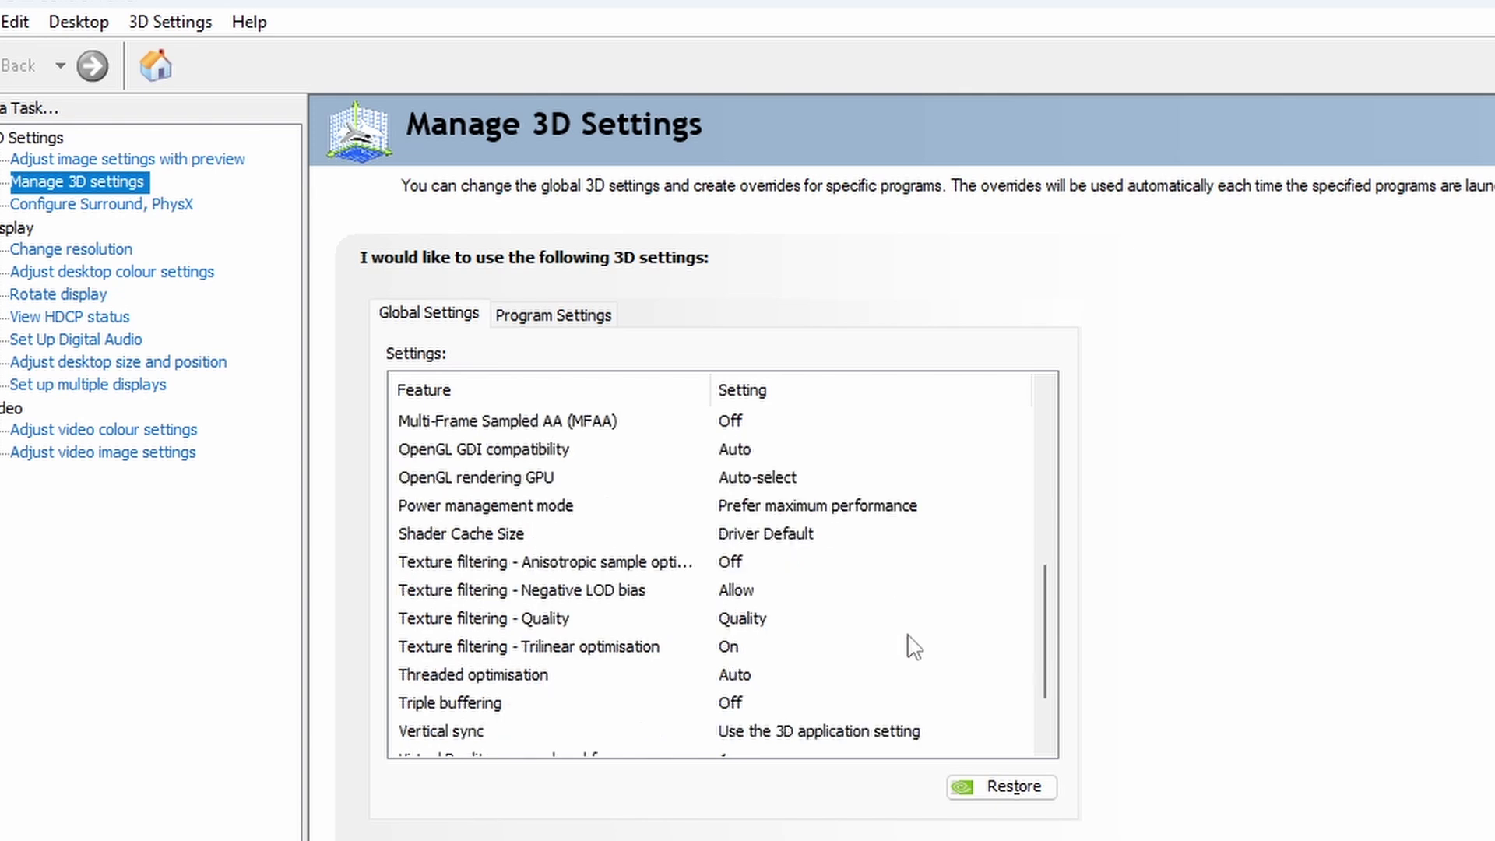
{"action": "scroll", "coordinate": [913, 646], "scroll_direction": "down", "scroll_amount": 1}
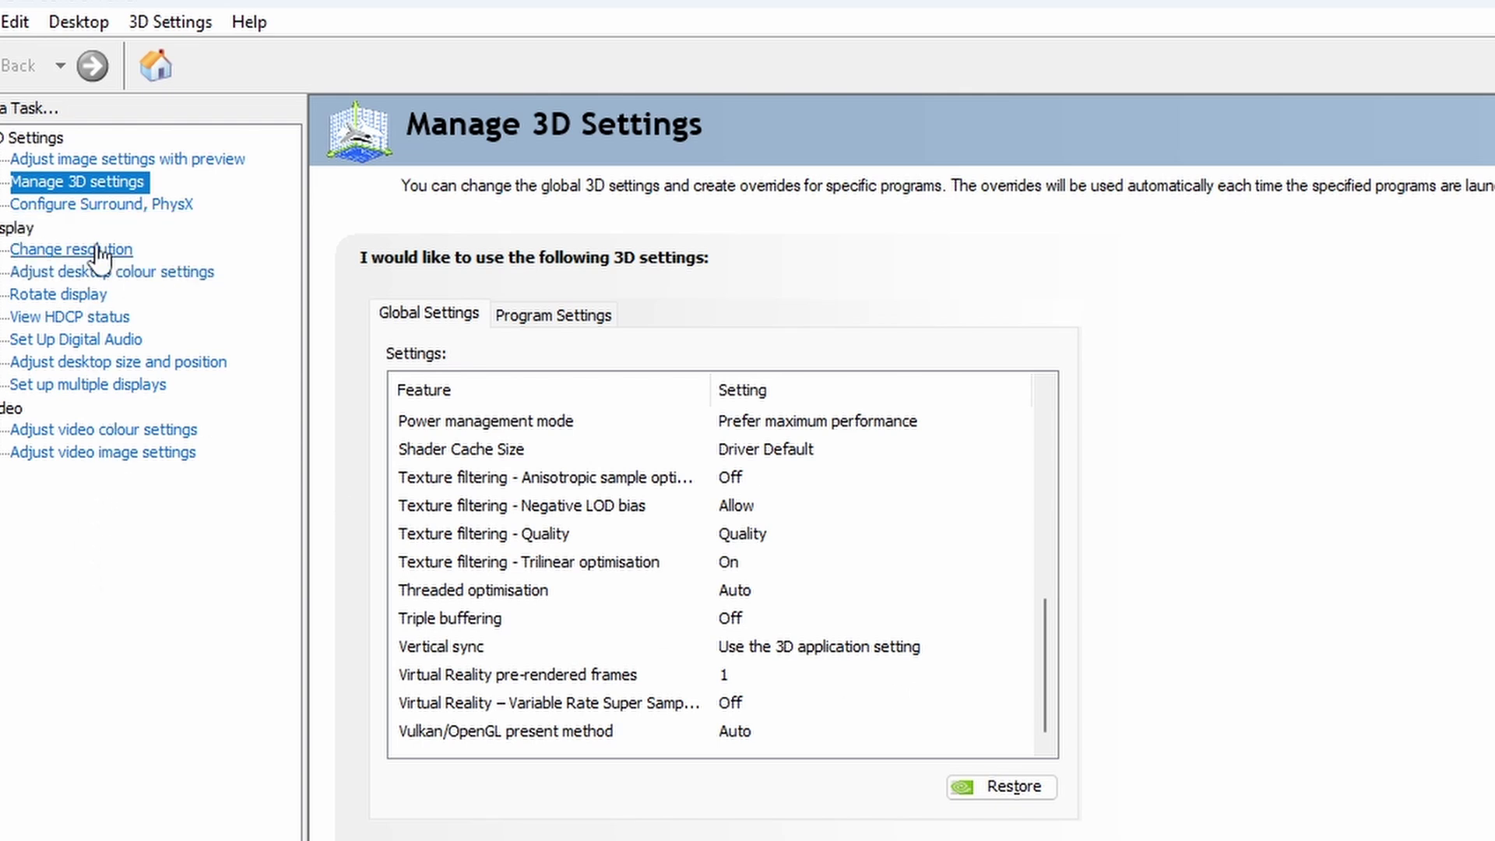
{"action": "left_click", "coordinate": [91, 207]}
{"action": "left_click", "coordinate": [75, 183]}
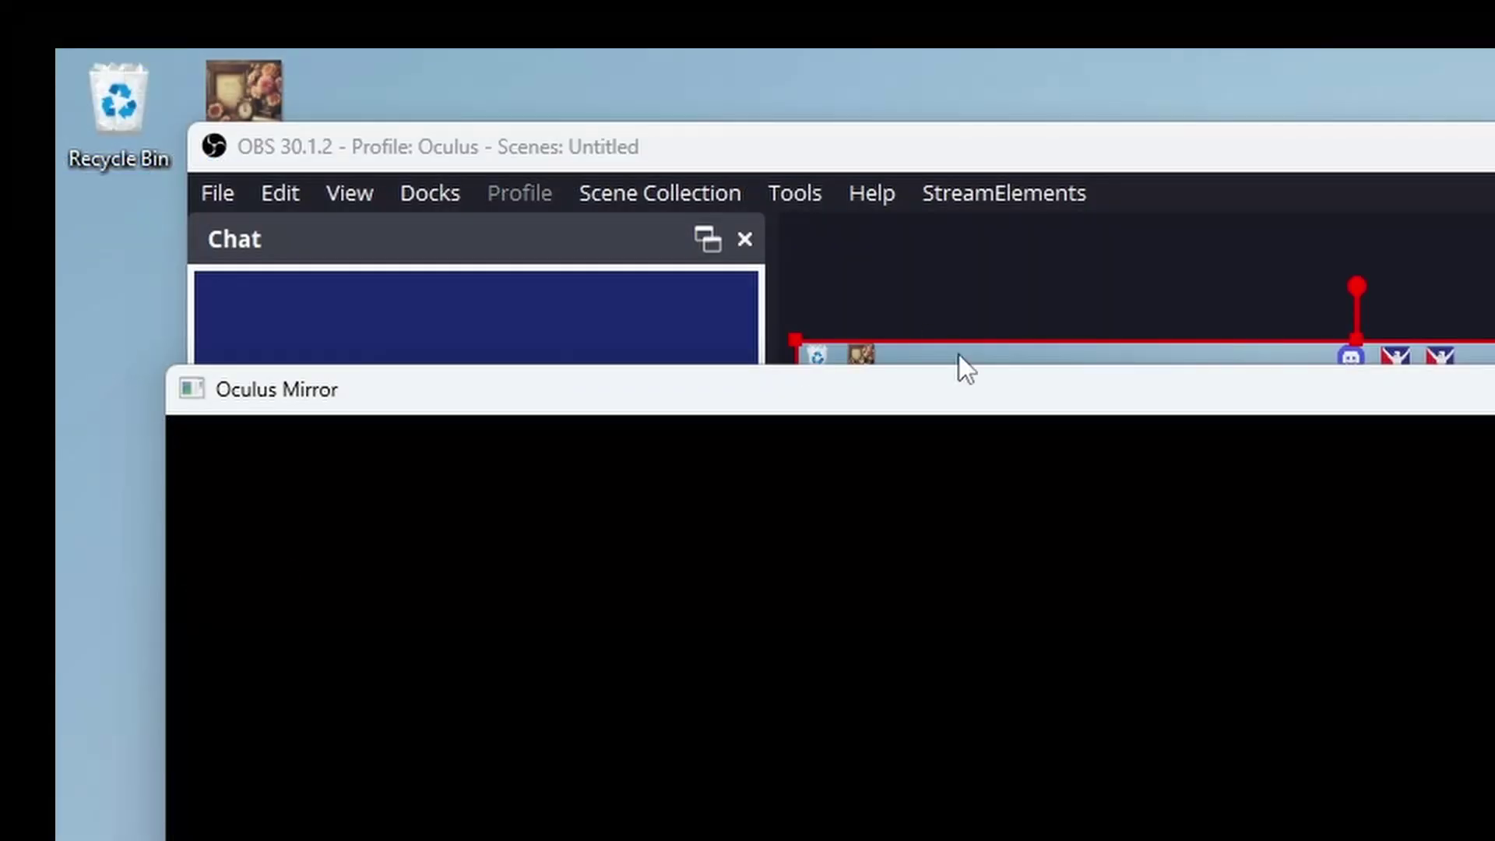
- Switch to Oculus Mirror, maximize its window, and examine the Fullscreen Resolution Scale, Mirror Type, Eye and FOV Scale options
{"action": "left_click_drag", "start_coordinate": [959, 355], "coordinate": [1087, 324]}
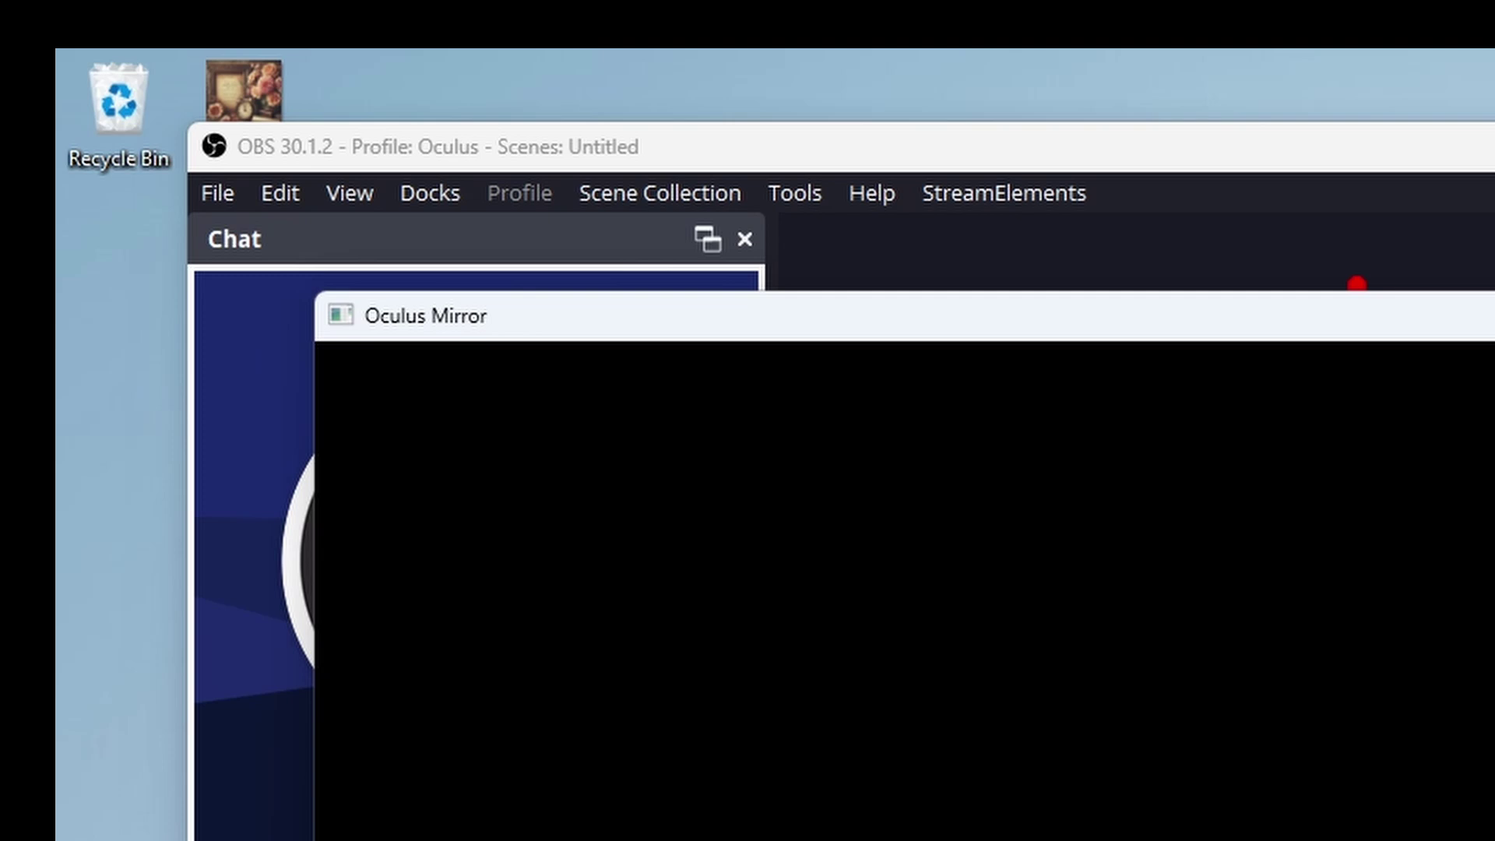
{"action": "key", "text": "super+Up"}
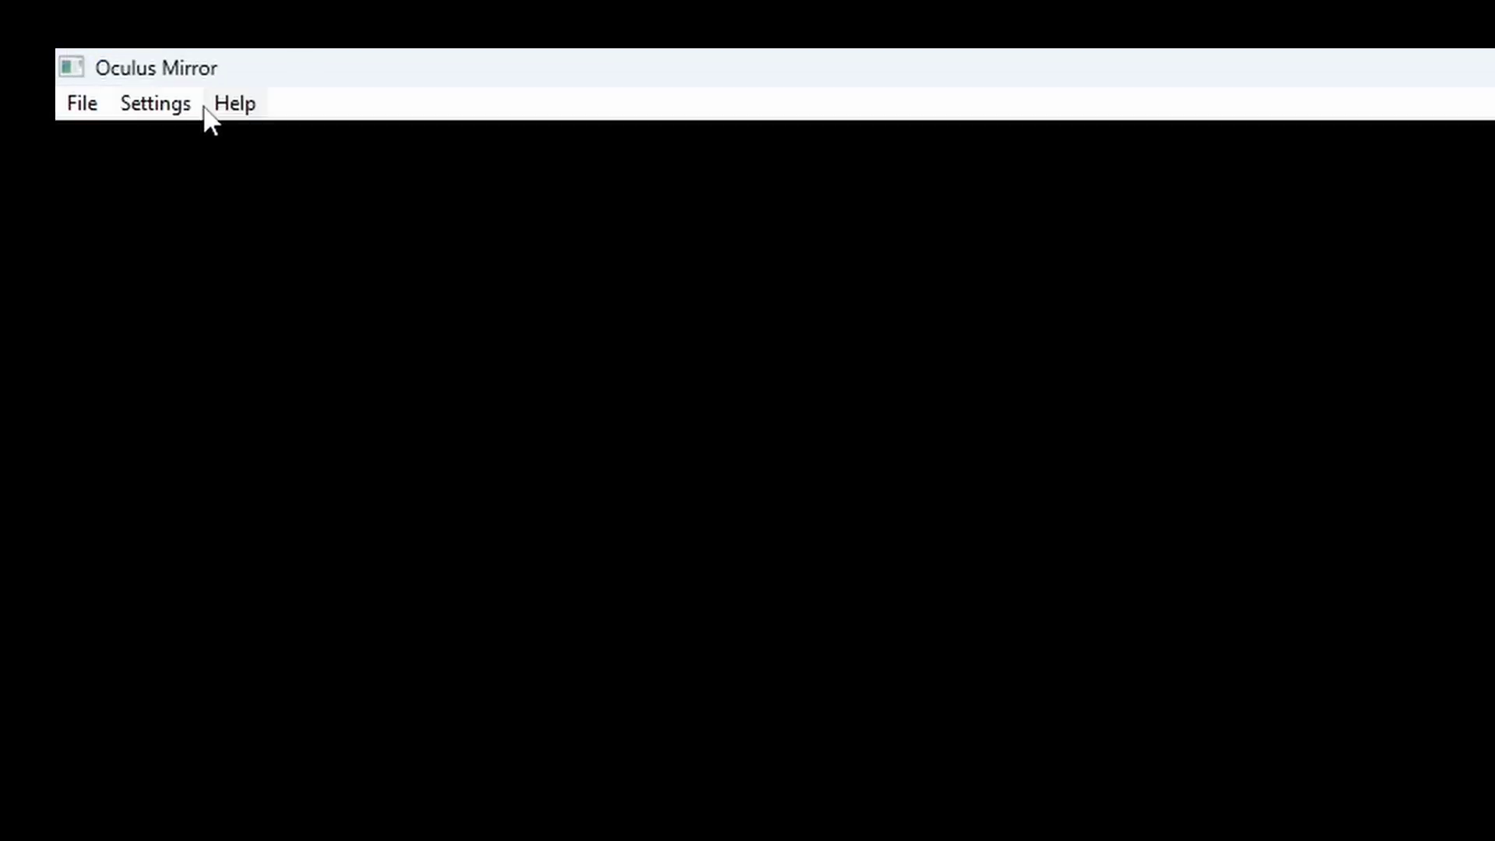
{"action": "left_click", "coordinate": [123, 107]}
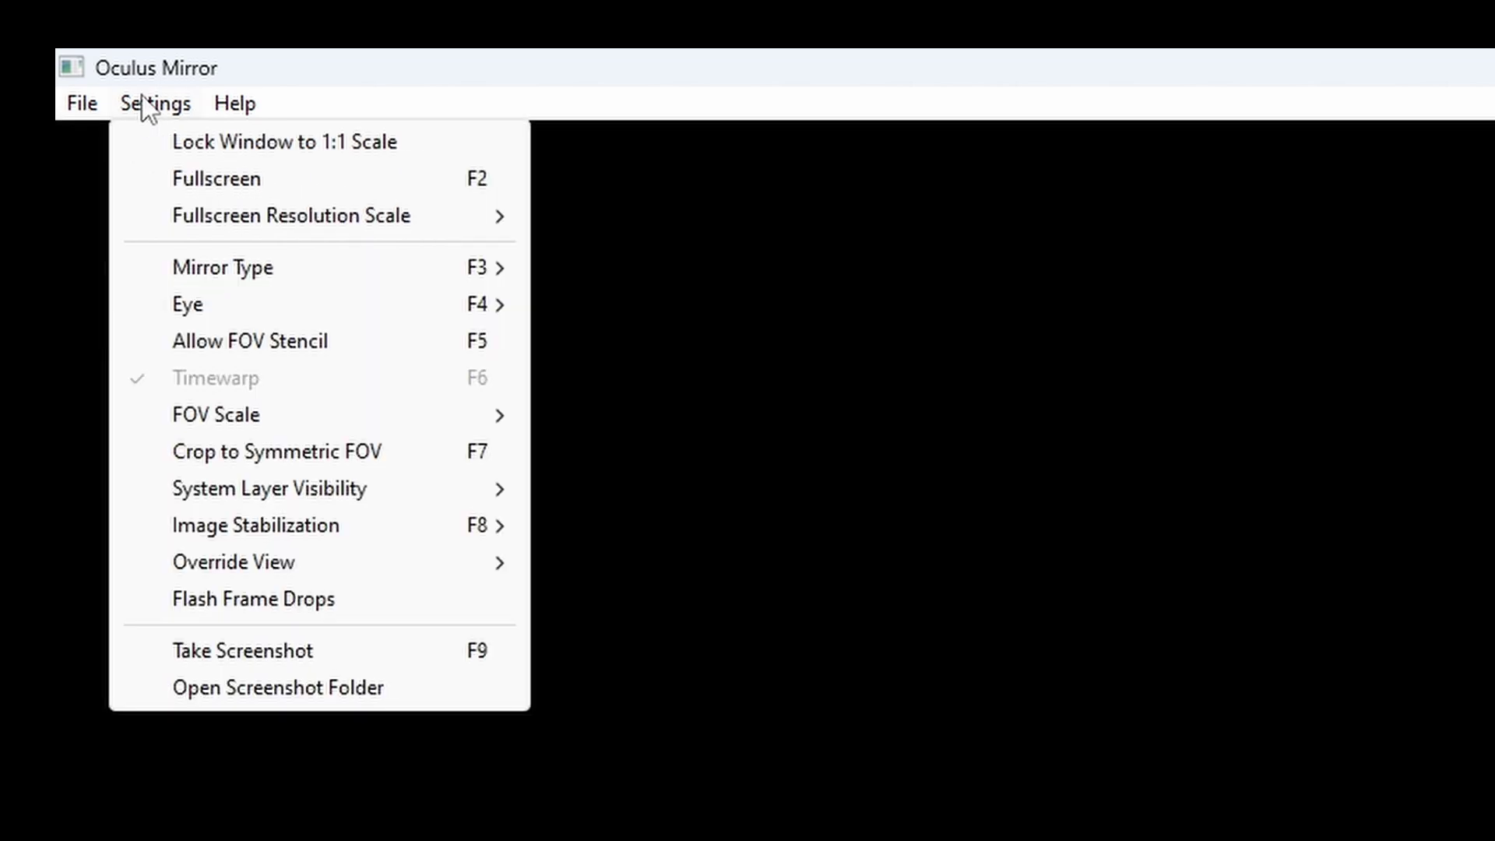
{"action": "mouse_move", "coordinate": [343, 284]}
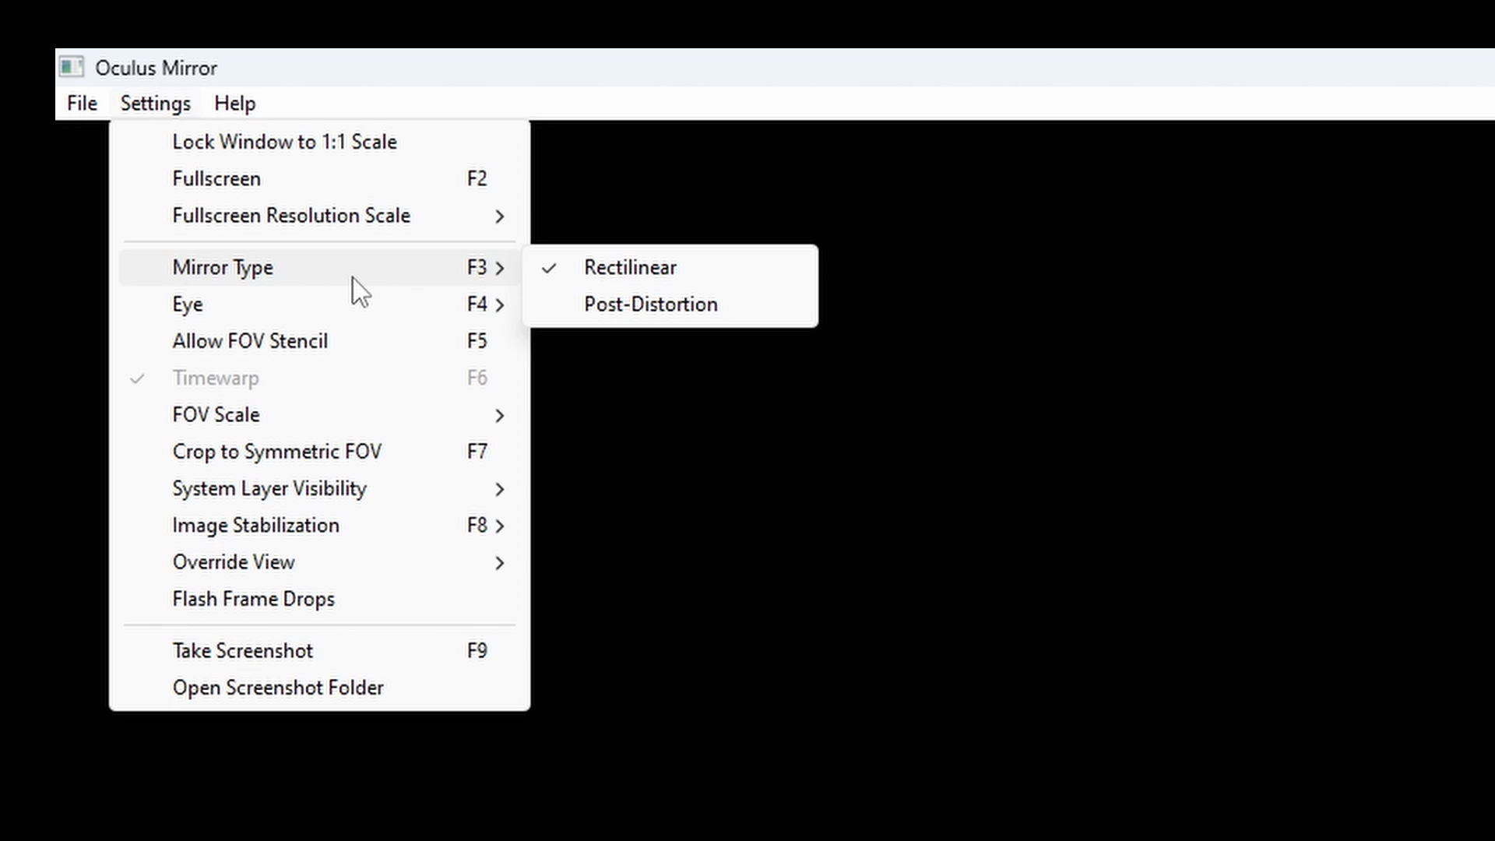
{"action": "mouse_move", "coordinate": [358, 218]}
{"action": "mouse_move", "coordinate": [321, 317]}
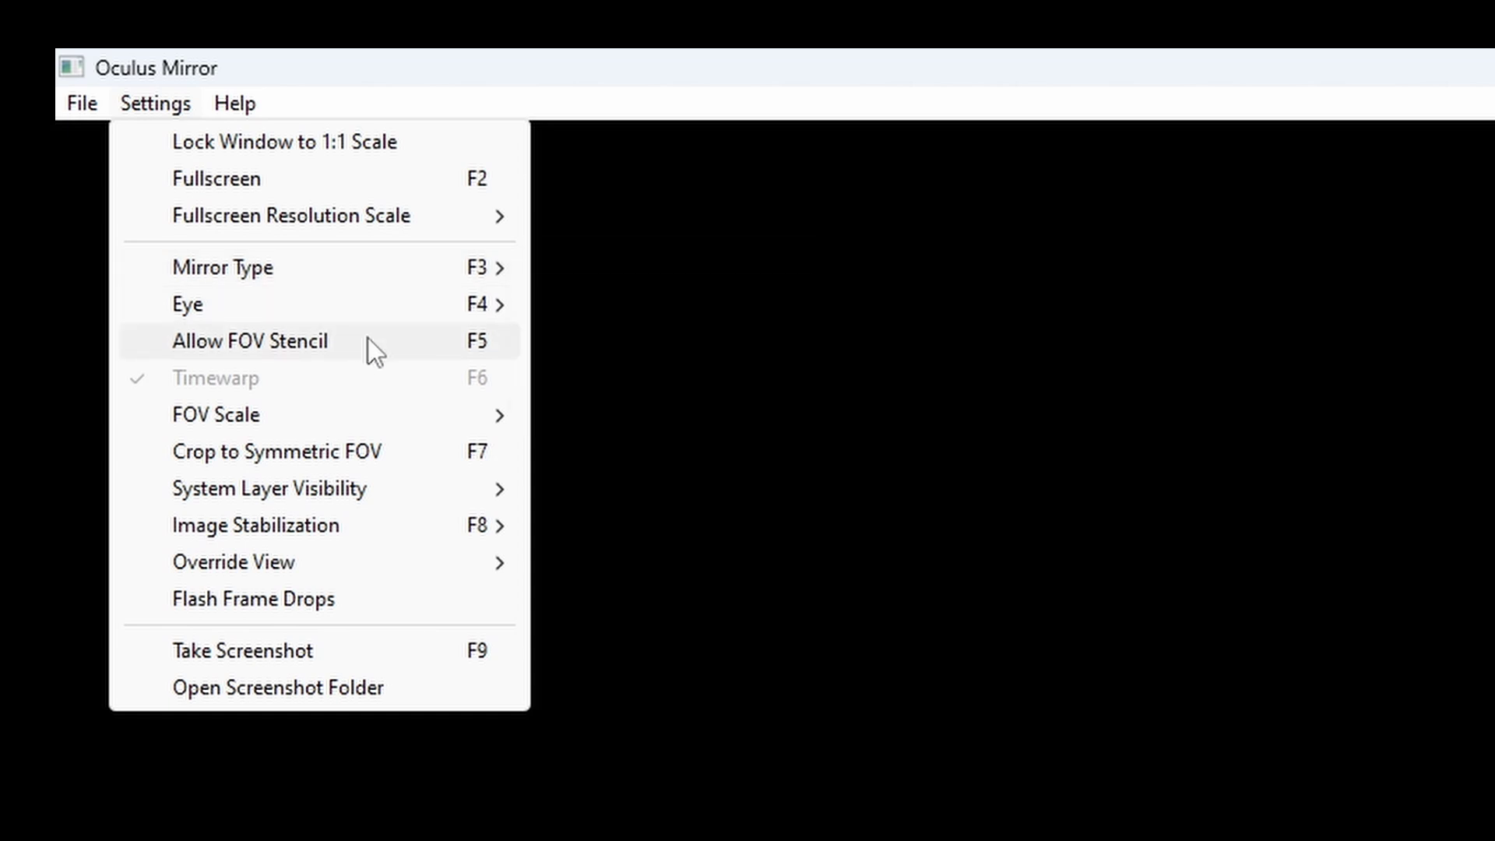
{"action": "mouse_move", "coordinate": [381, 420]}
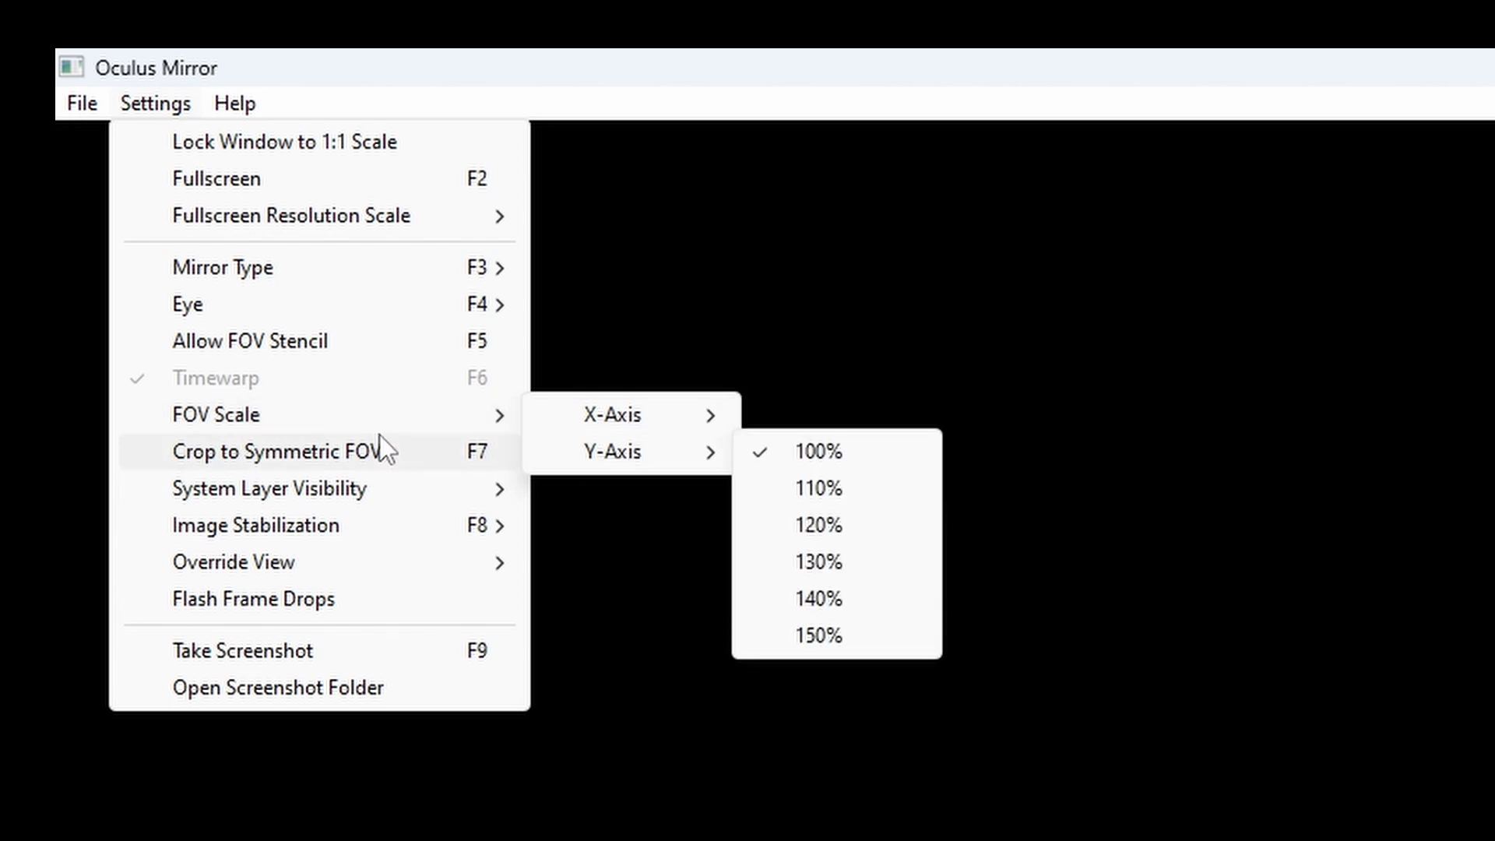
- Examine the System Layer Visibility and Image Stabilization options and the commands for loading, saving and resetting the mirror settings
{"action": "mouse_move", "coordinate": [440, 492]}
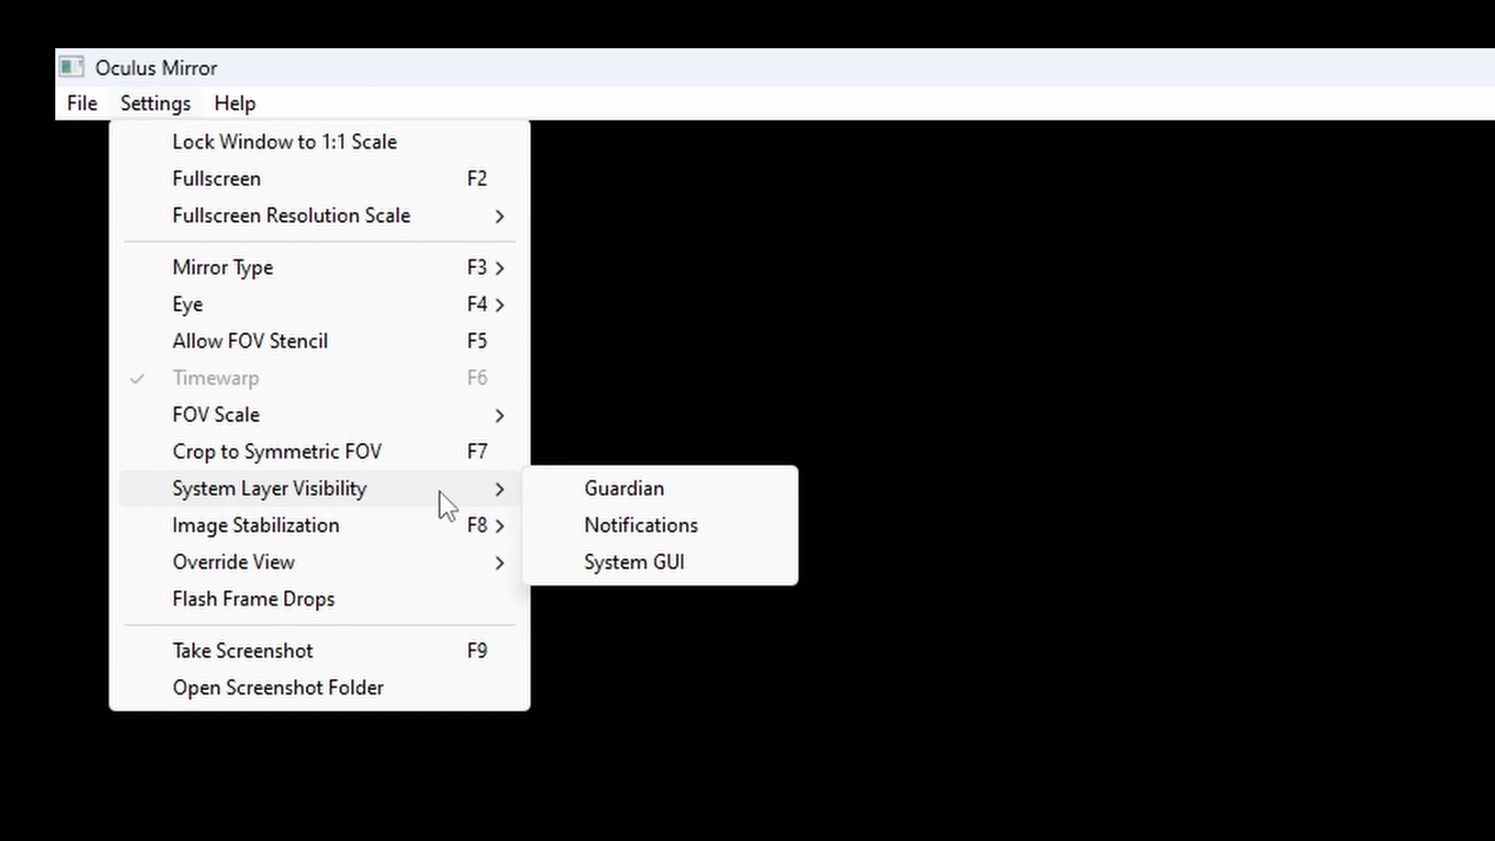
{"action": "mouse_move", "coordinate": [411, 531]}
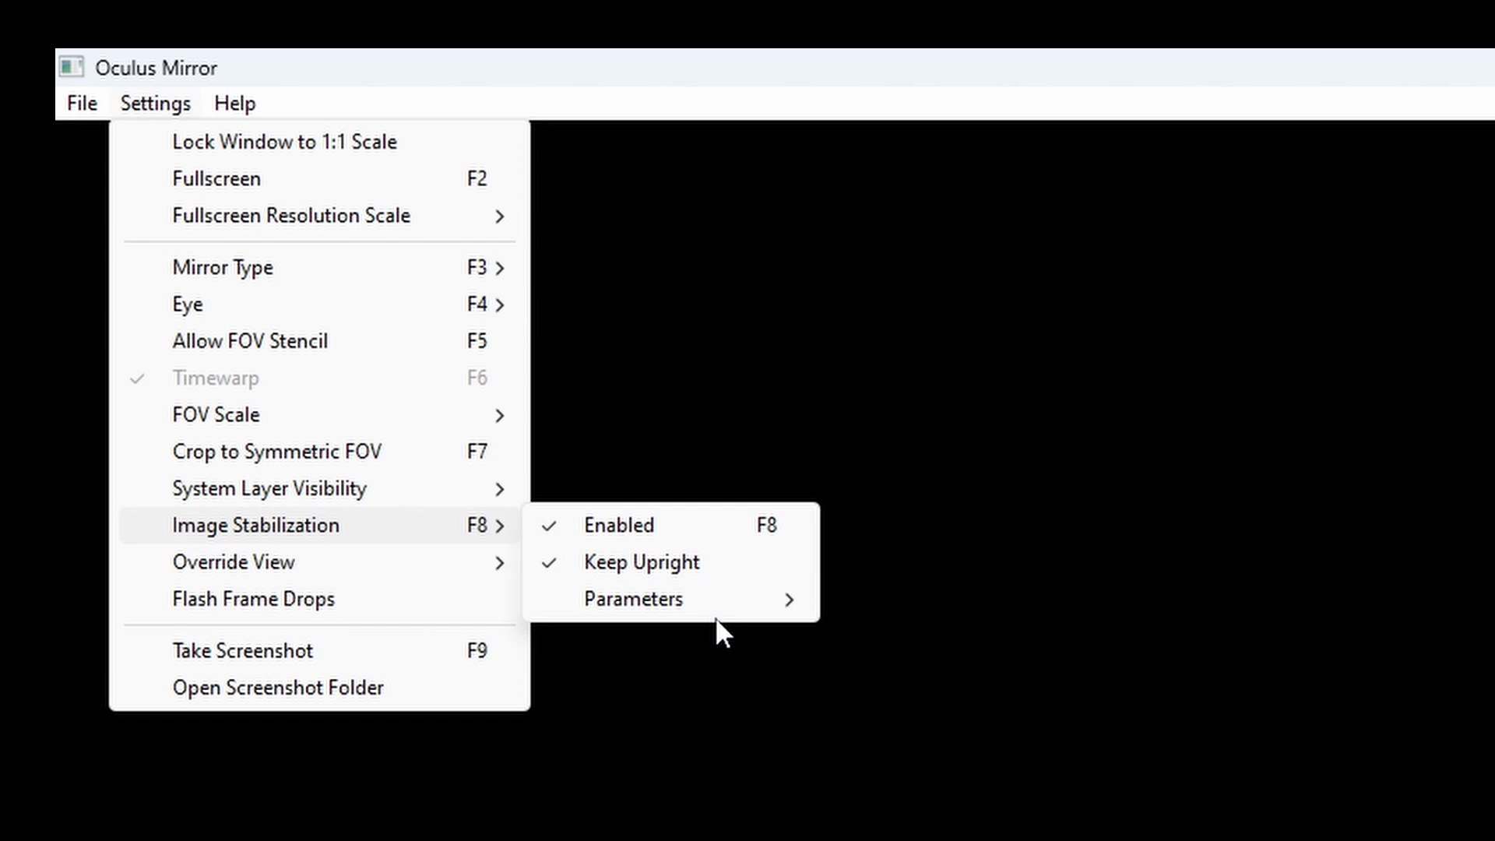
{"action": "mouse_move", "coordinate": [716, 601]}
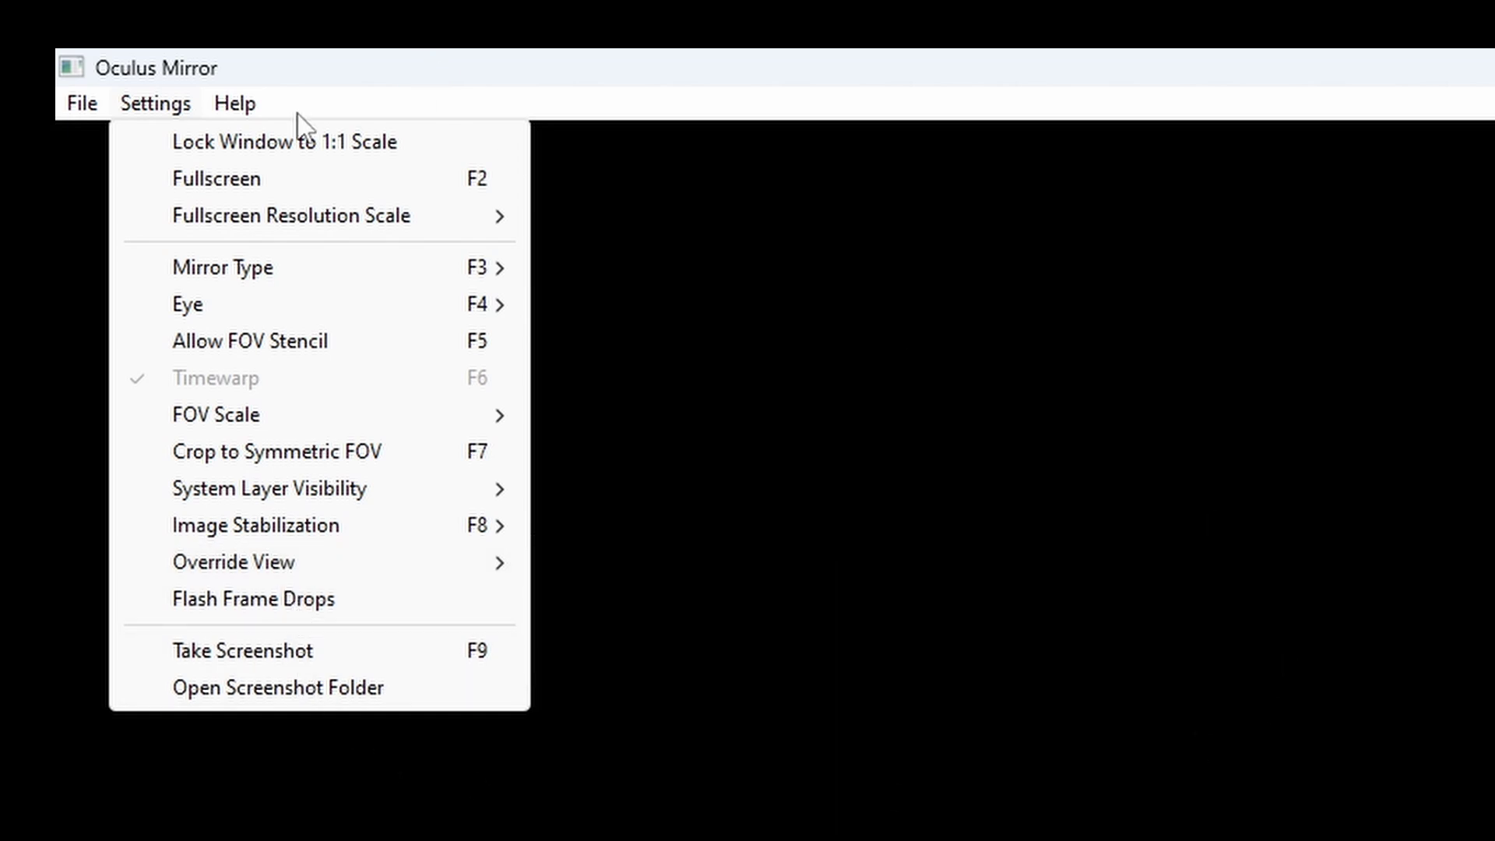
{"action": "mouse_move", "coordinate": [83, 109]}
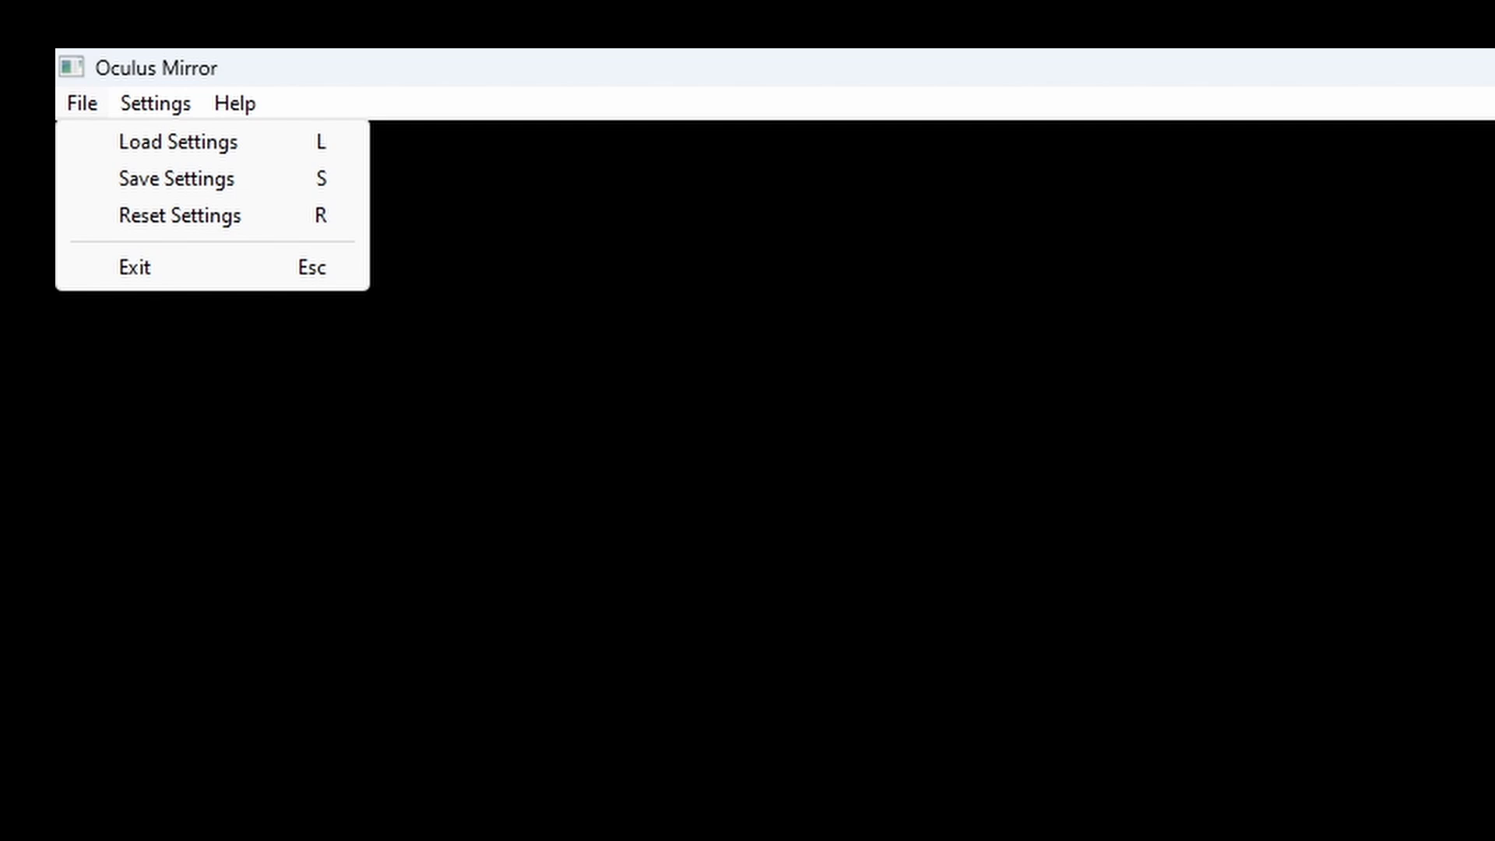
{"action": "key", "text": "Escape"}
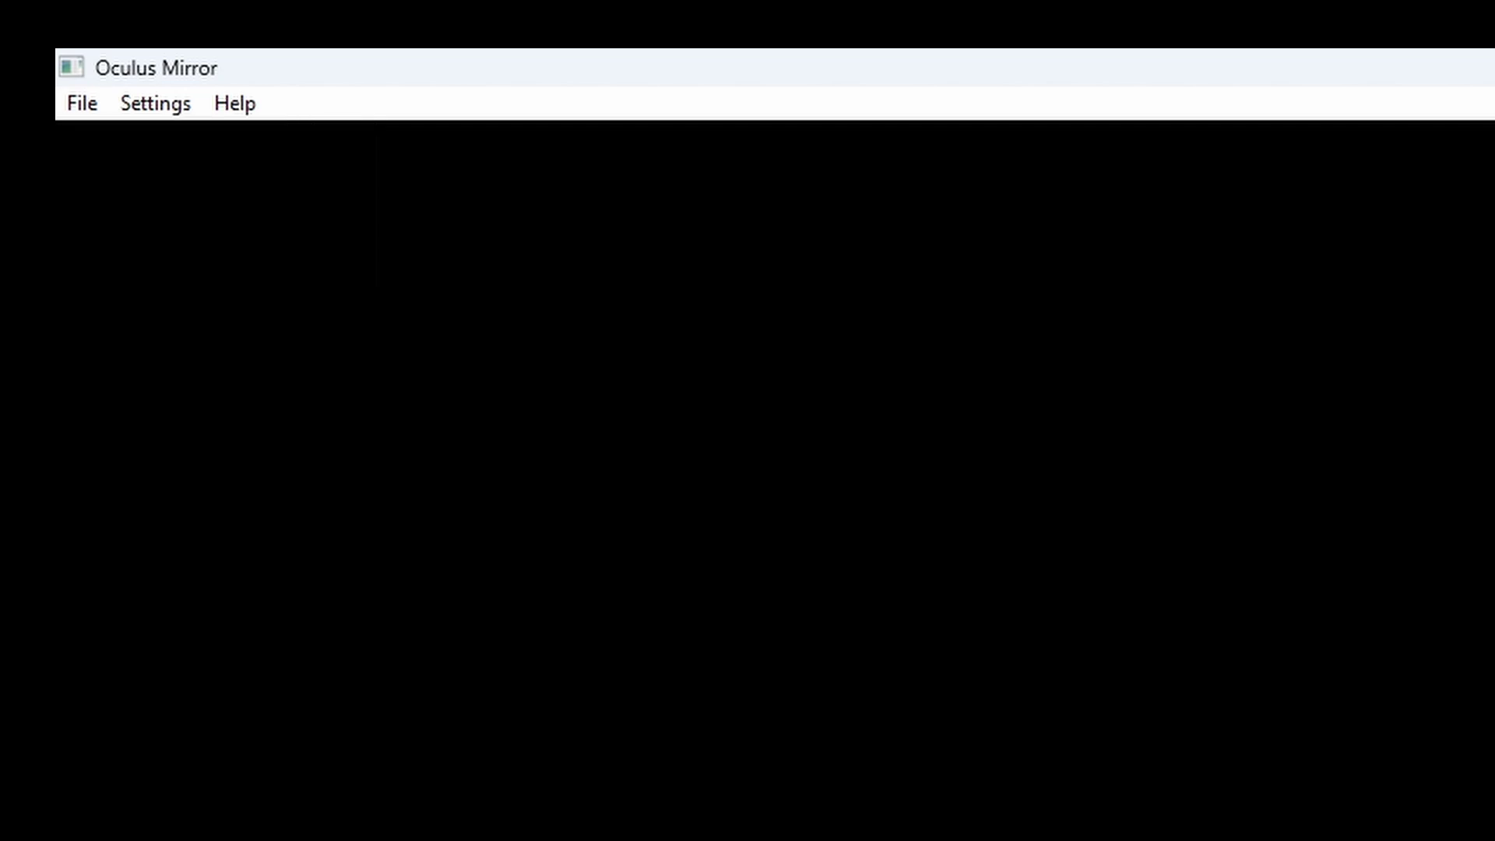